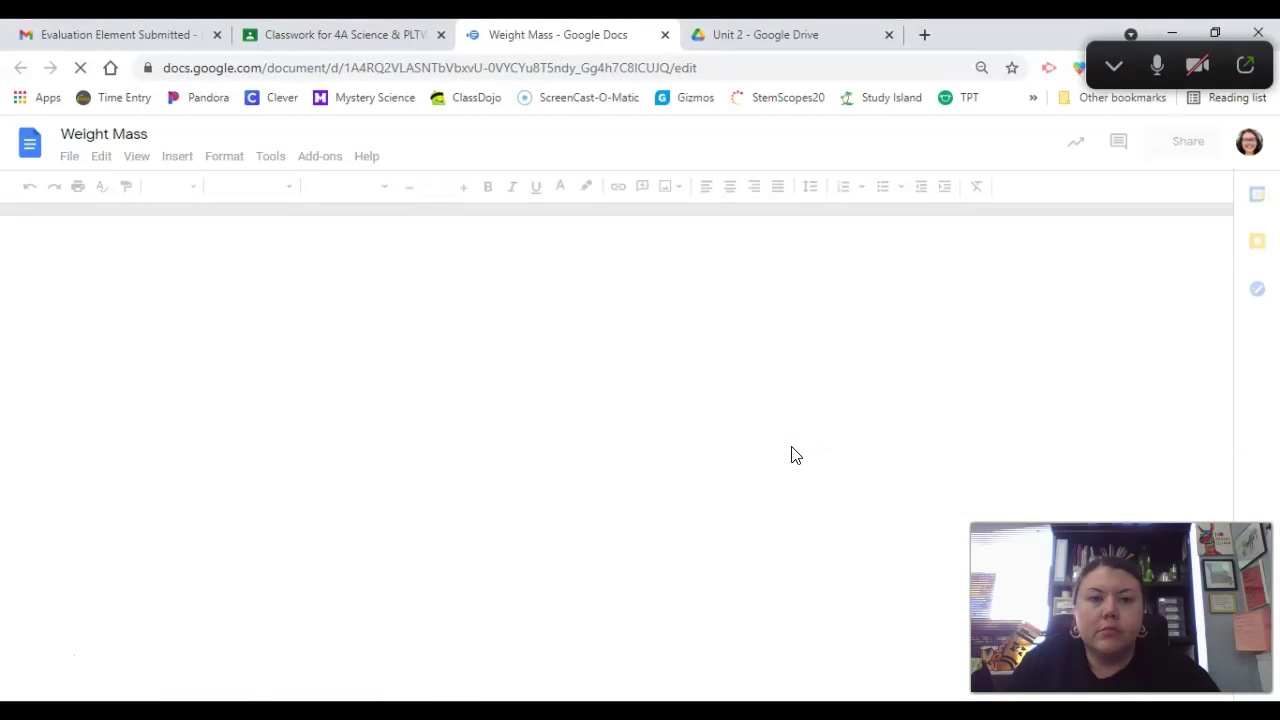
# Make a copy of the Weight Mass worksheet
pyautogui.click(68, 160)
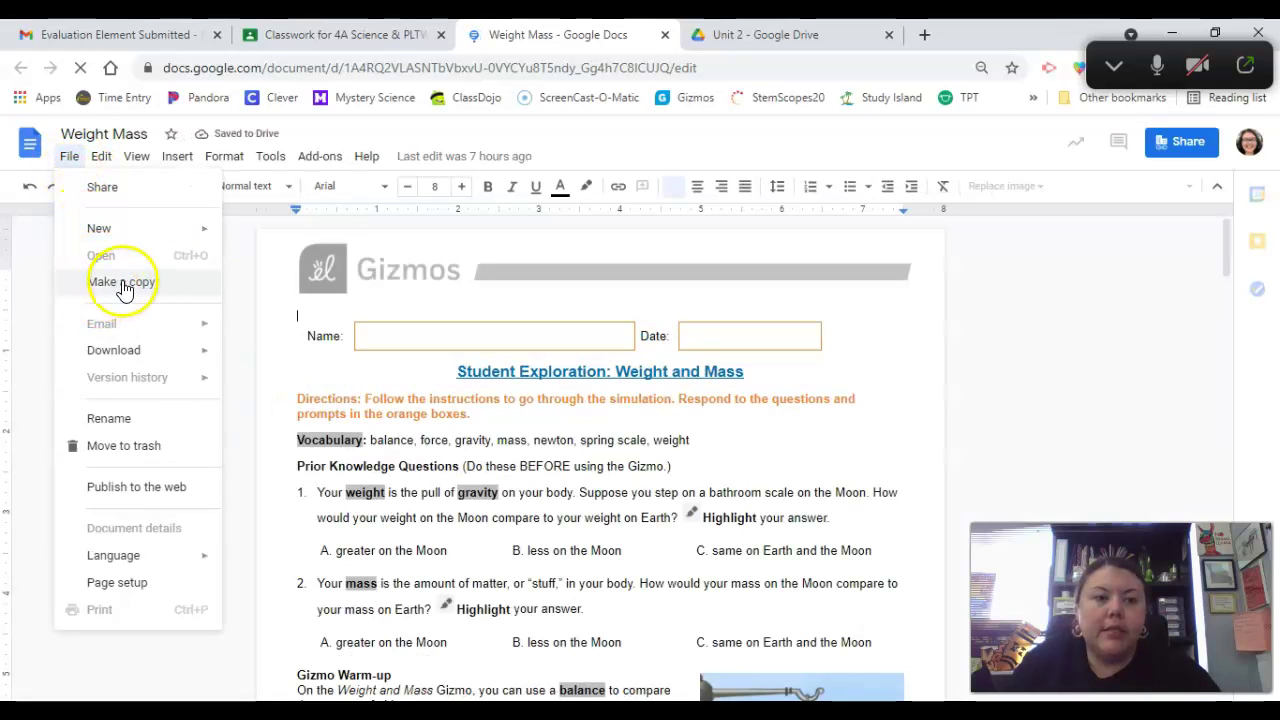
pyautogui.click(122, 284)
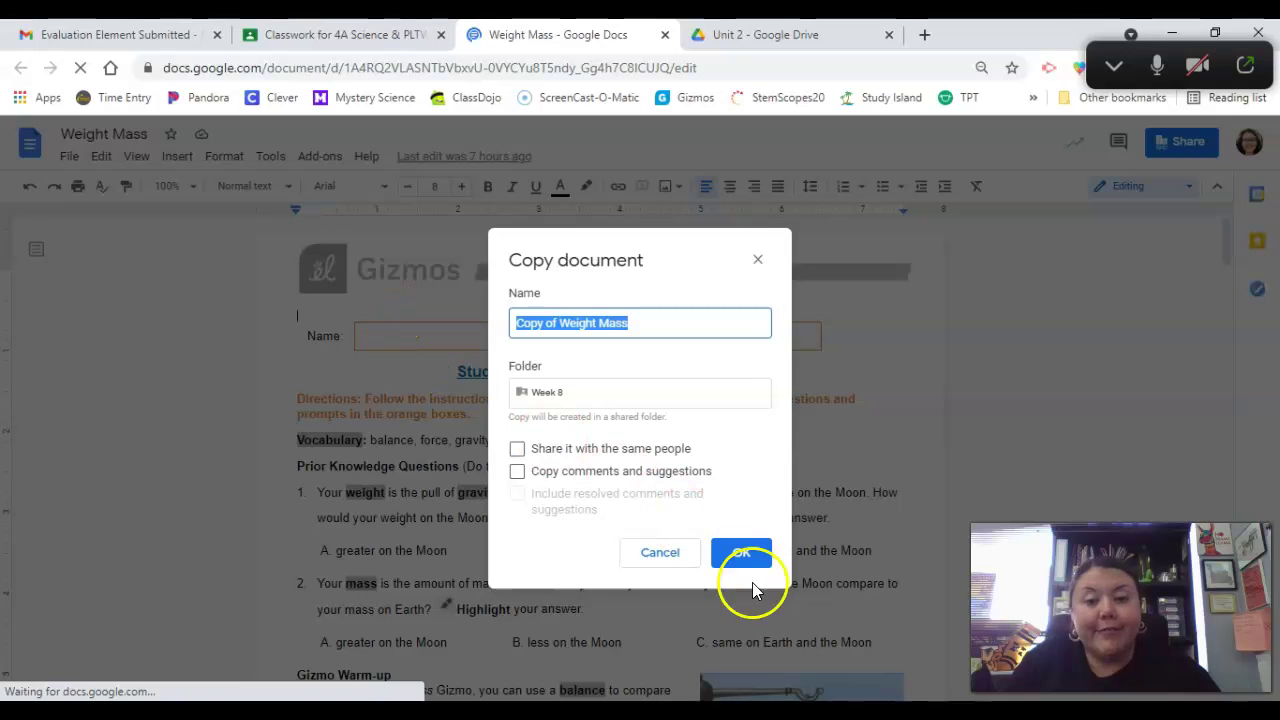
pyautogui.click(740, 558)
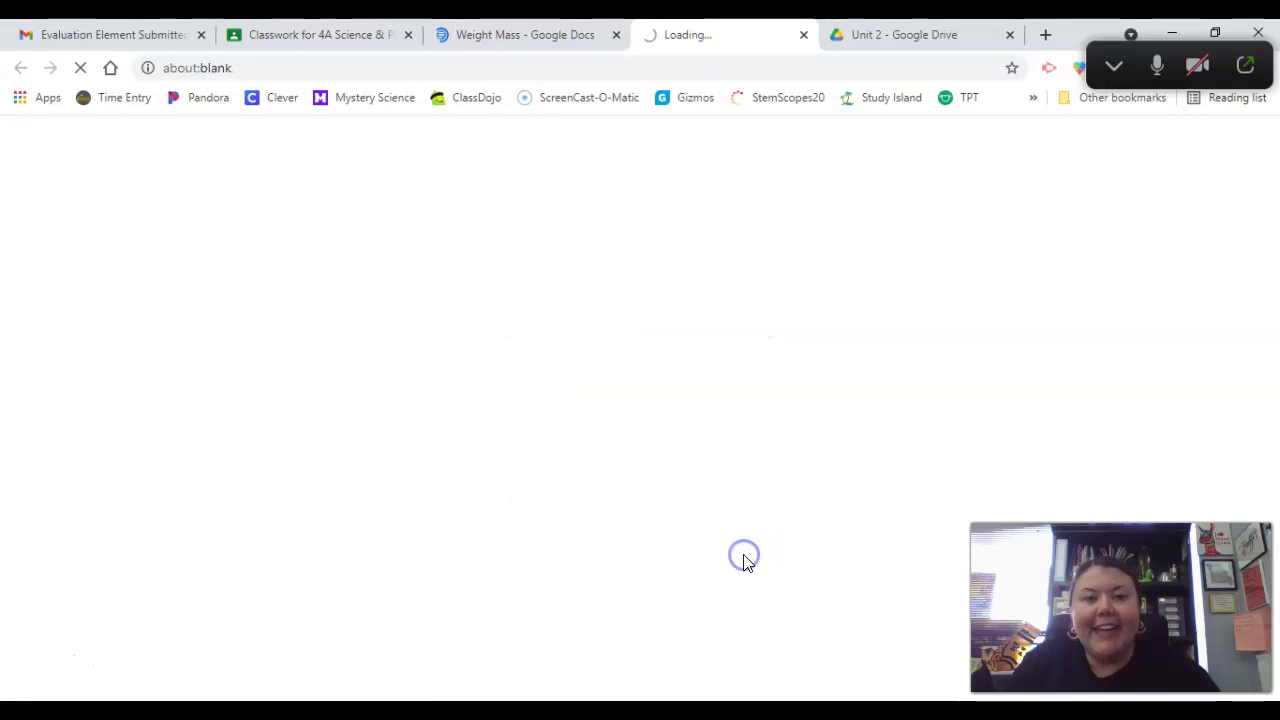
# Close the original Weight Mass tab and switch to the 'Copy of Weight Mass' document
pyautogui.click(611, 34)
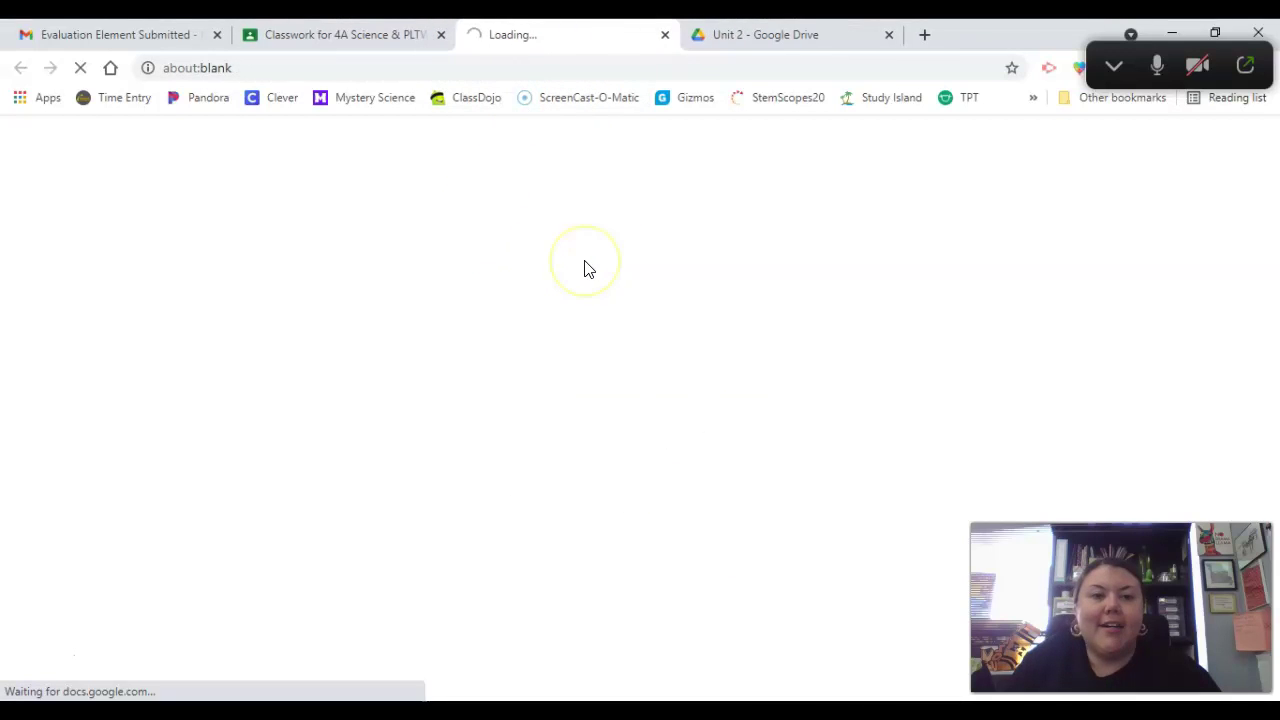
pyautogui.hotkey('ctrl', 'shift', 'Tab')
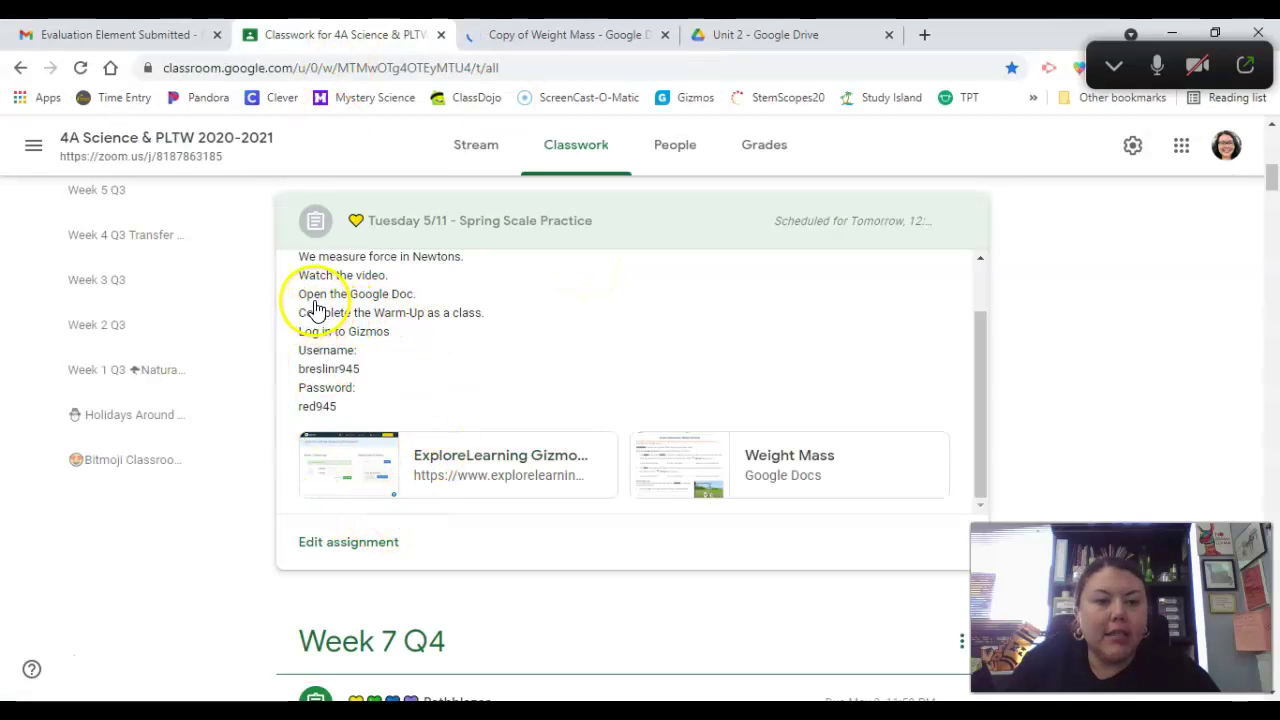
pyautogui.click(553, 36)
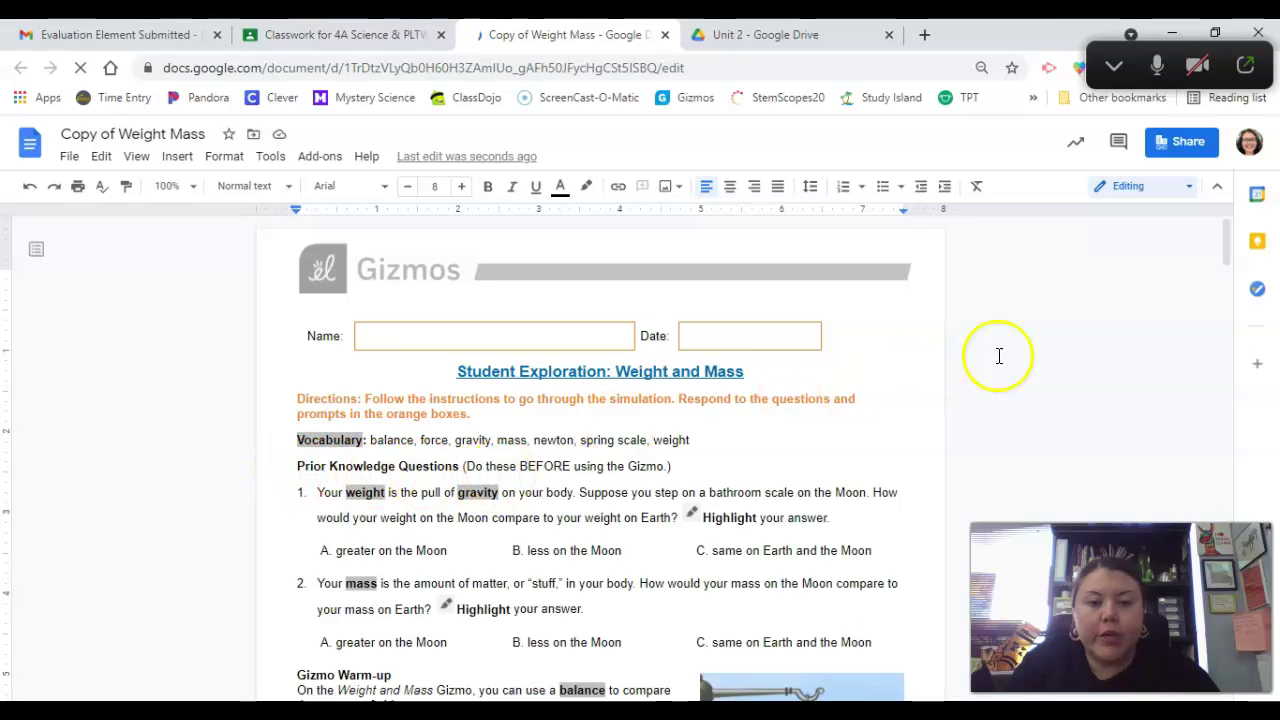
pyautogui.moveTo(1224, 240)
pyautogui.mouseDown()
pyautogui.moveTo(1219, 272)
pyautogui.moveTo(1224, 258)
pyautogui.mouseUp()
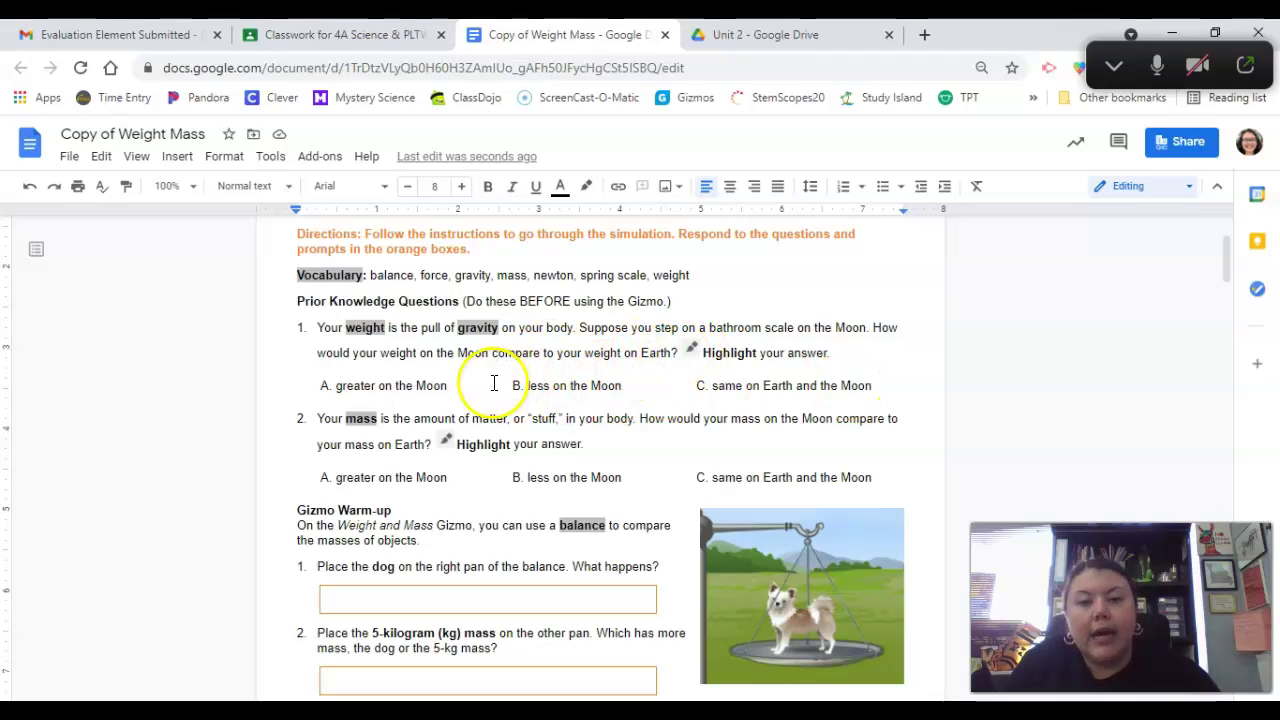
pyautogui.click(761, 354)
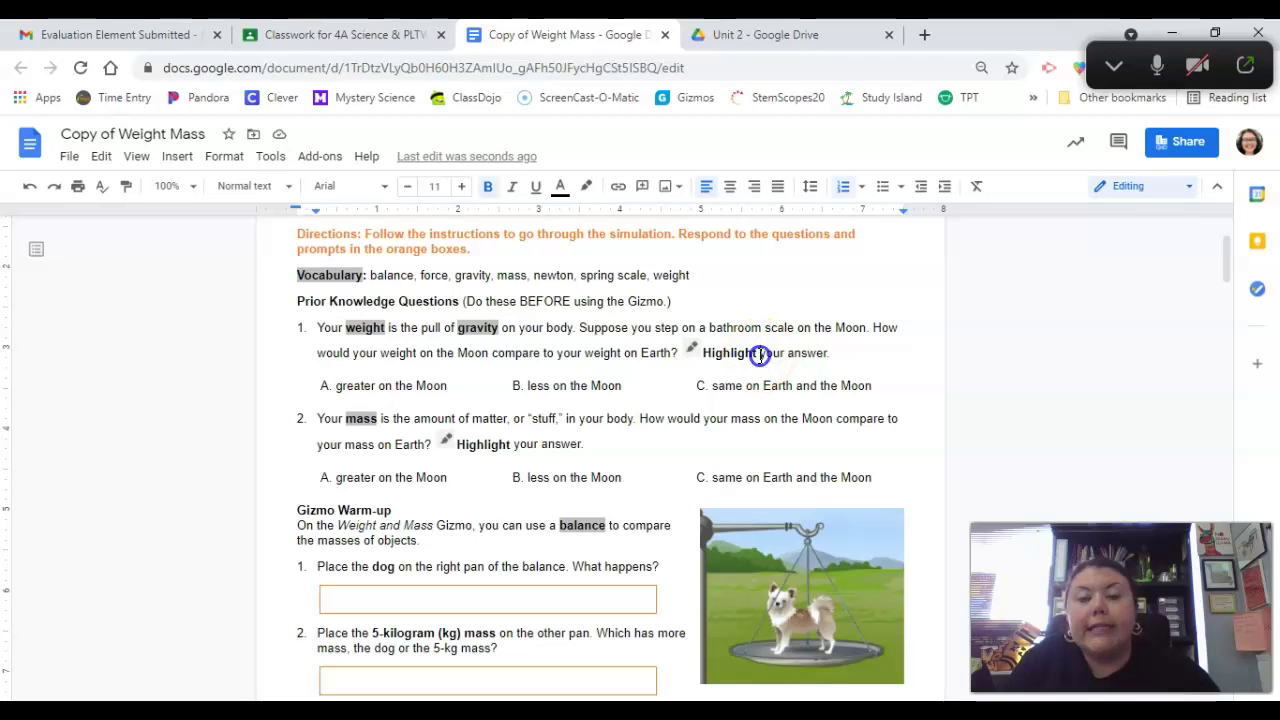
pyautogui.moveTo(772, 355); pyautogui.dragTo(834, 354)
pyautogui.click(586, 186)
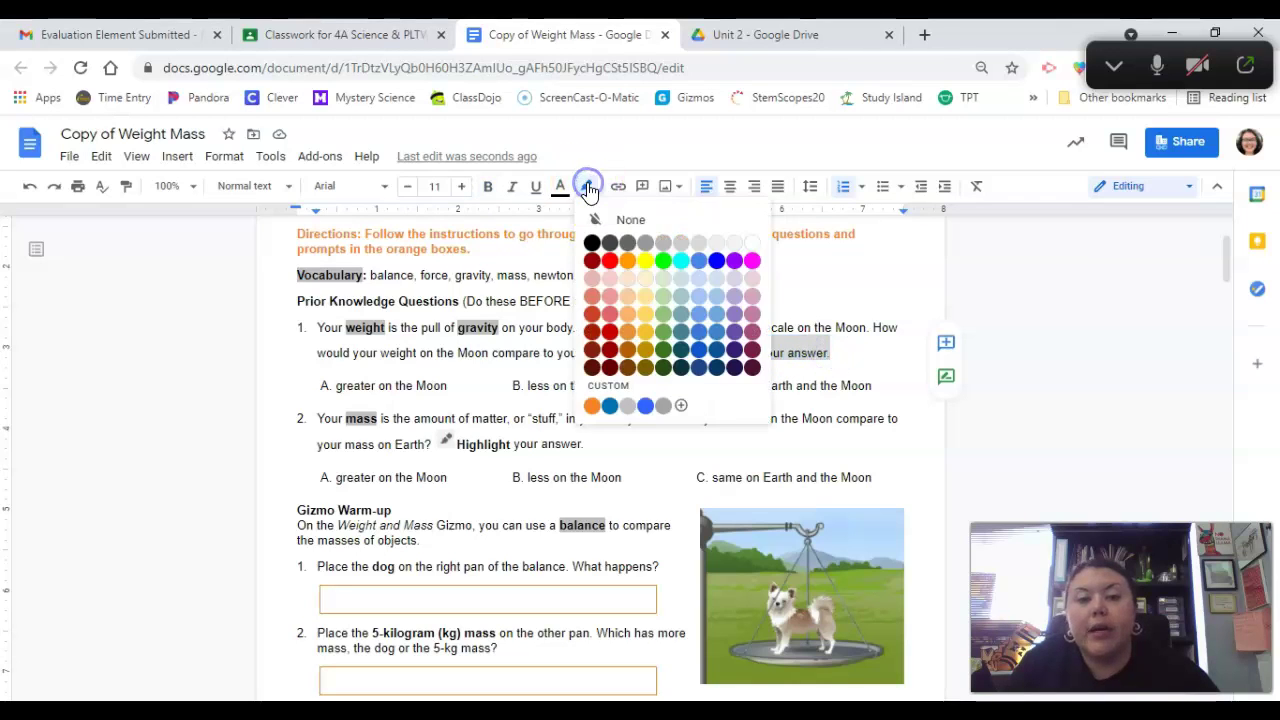
pyautogui.click(660, 262)
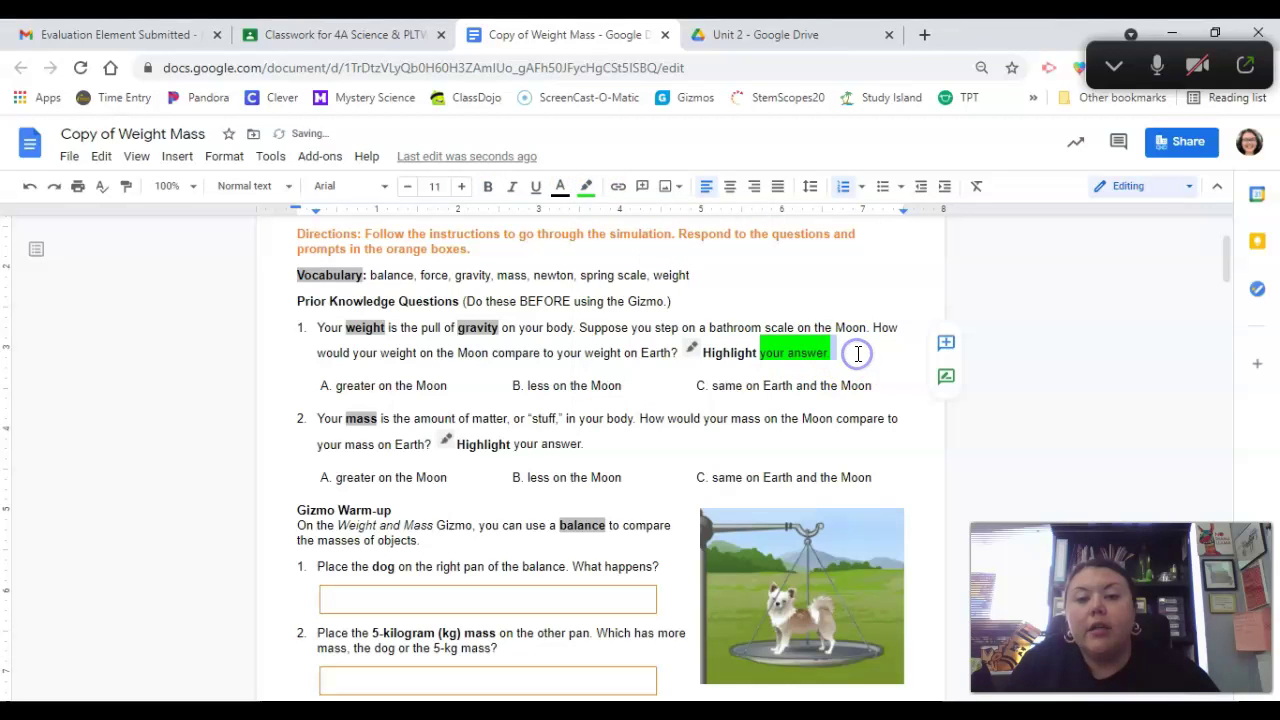
pyautogui.click(856, 390)
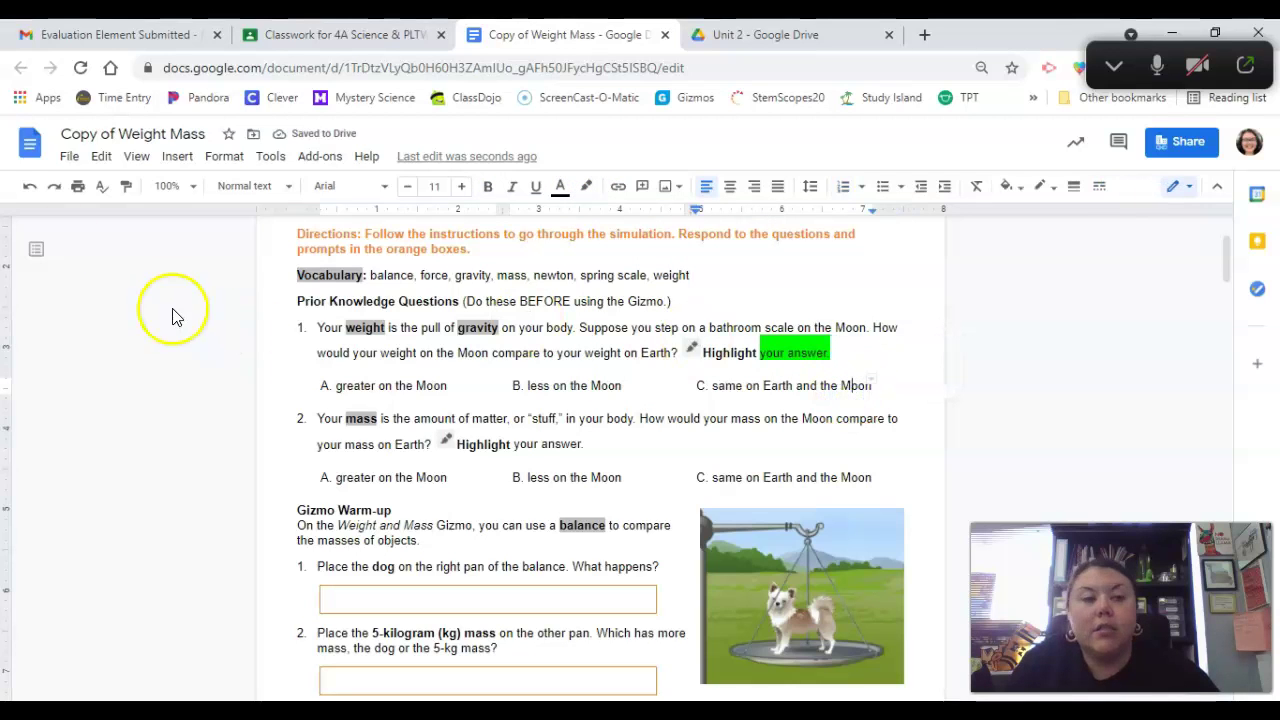
pyautogui.click(30, 186)
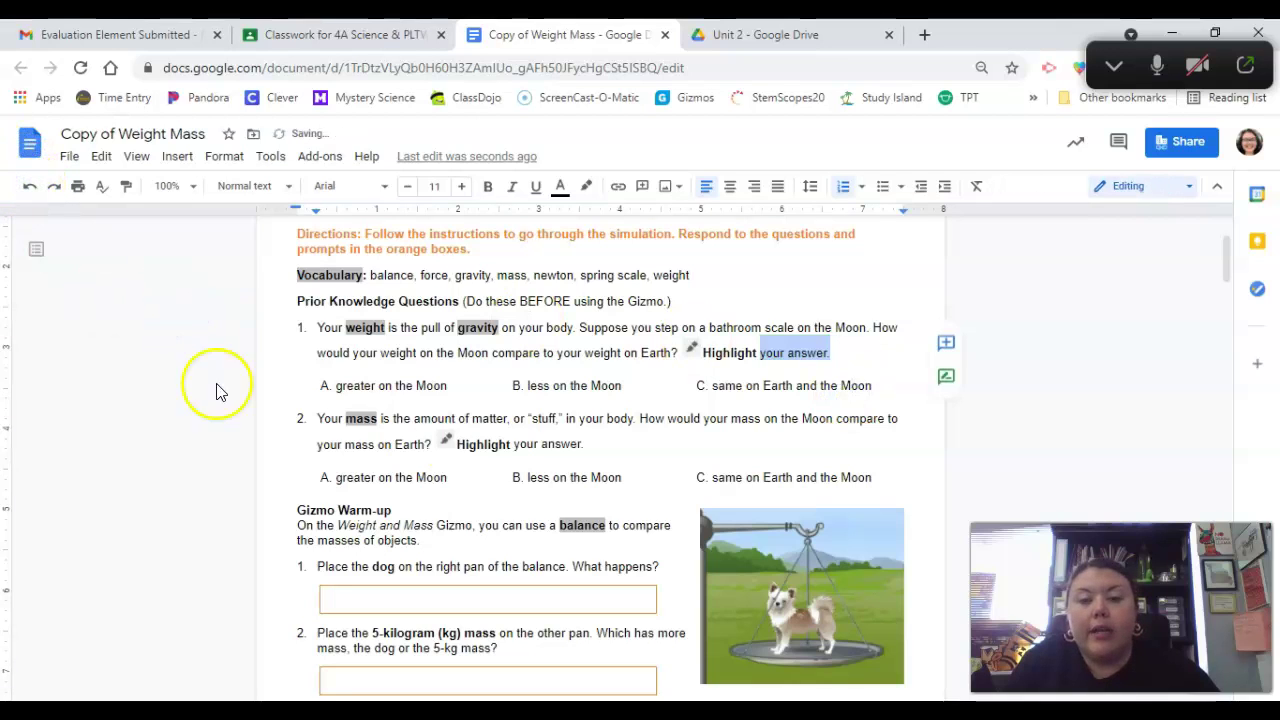
pyautogui.click(516, 432)
pyautogui.click(318, 419)
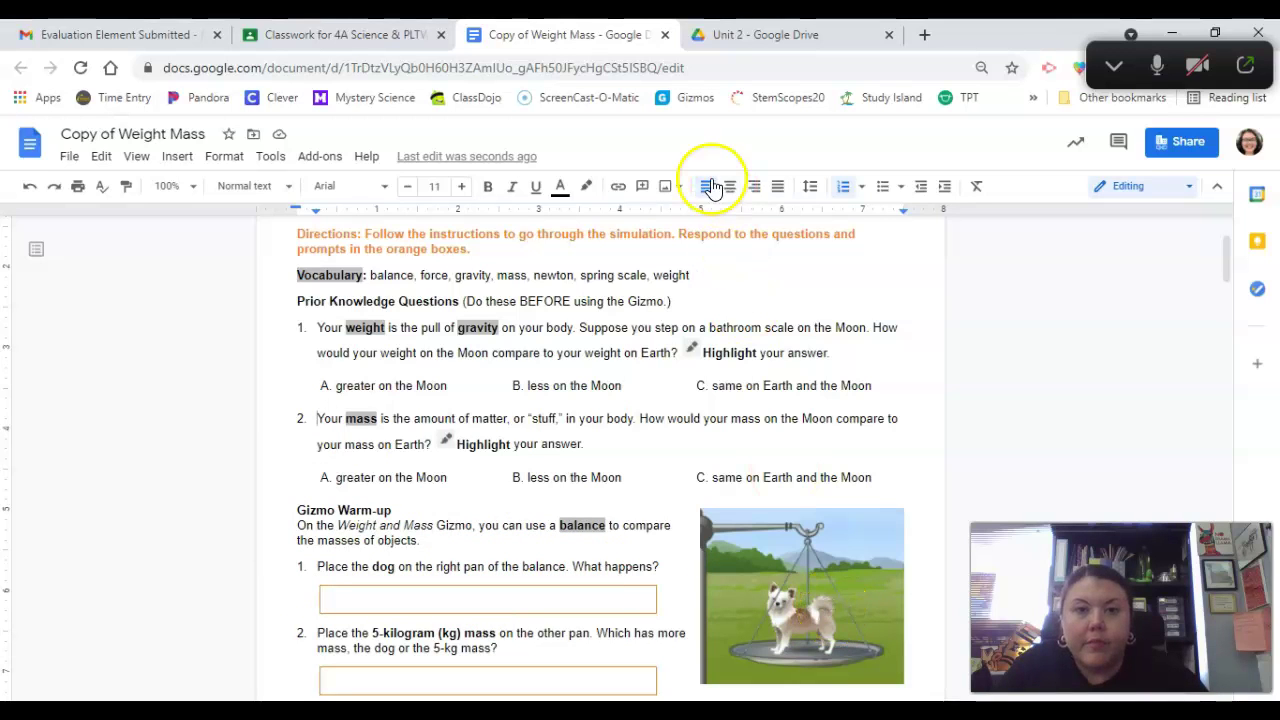
# Return to the Classwork for 4A Science tab showing the Spring Scale Practice assignment
pyautogui.click(343, 35)
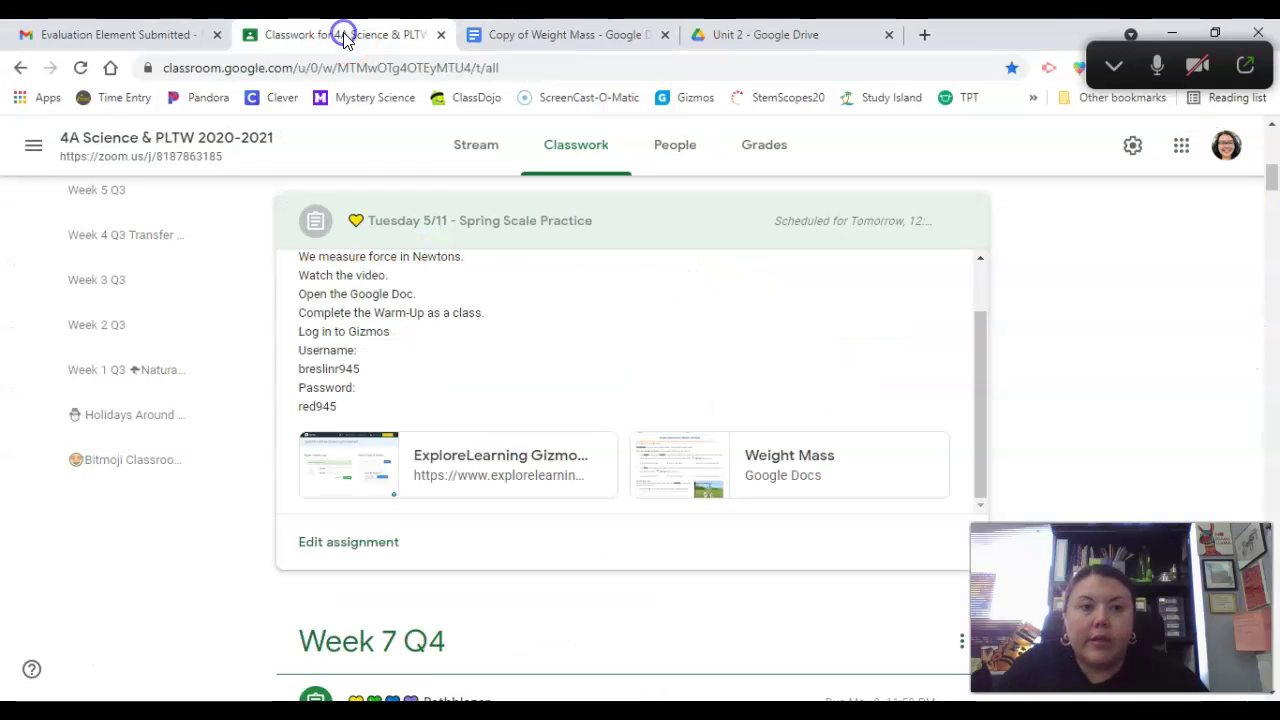
# Open the ExploreLearning Gizmos link and enter the class student username
pyautogui.click(507, 463)
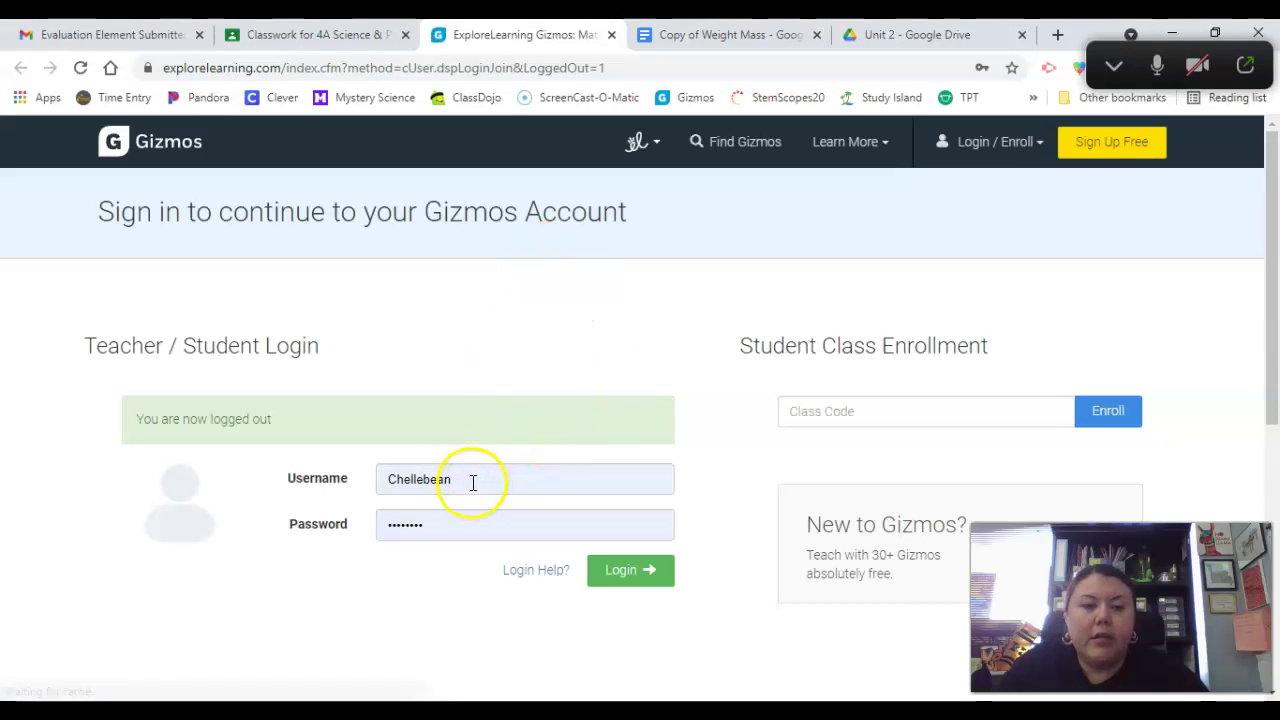
pyautogui.click(472, 481)
pyautogui.doubleClick(473, 482)
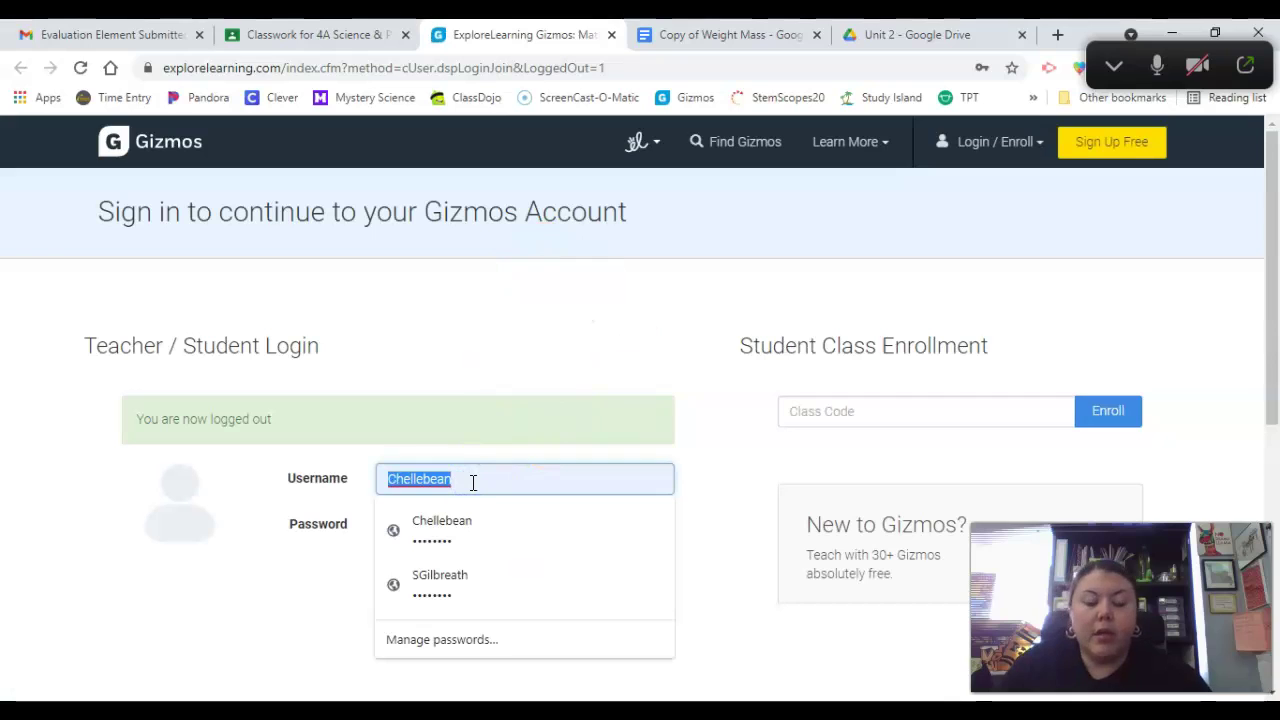
pyautogui.write('b')
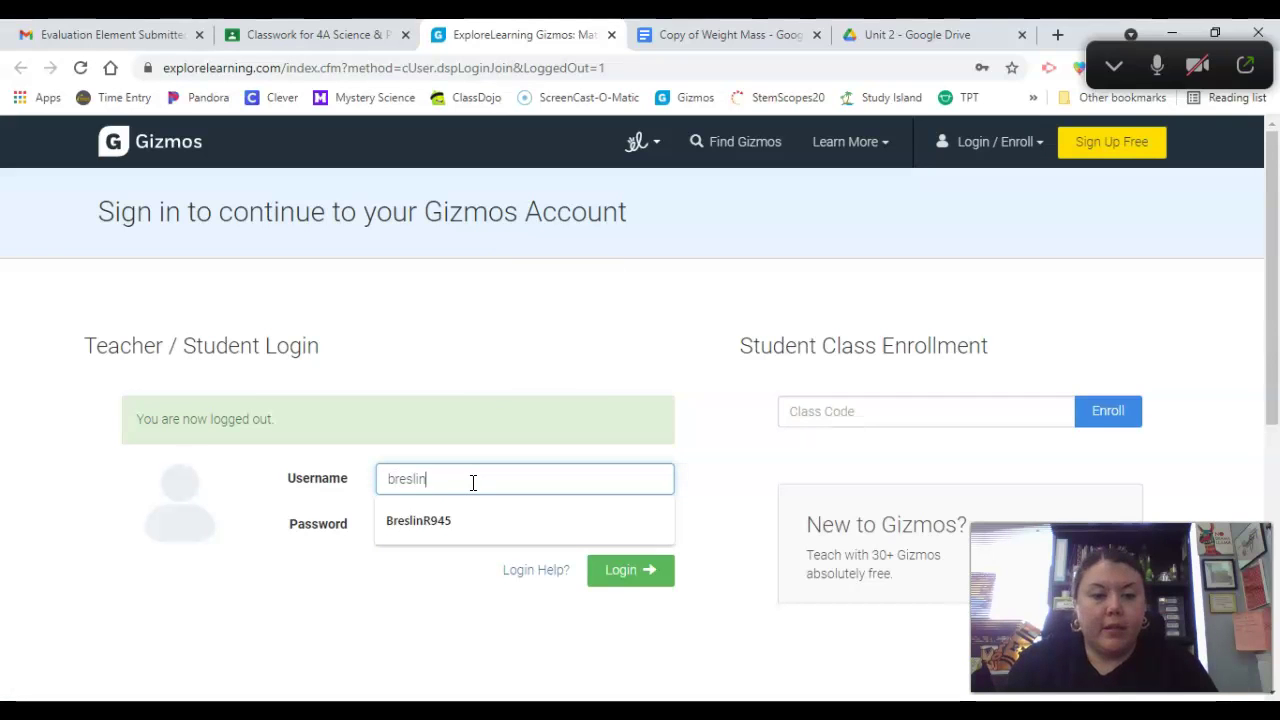
pyautogui.write('reslin')
pyautogui.click(418, 520)
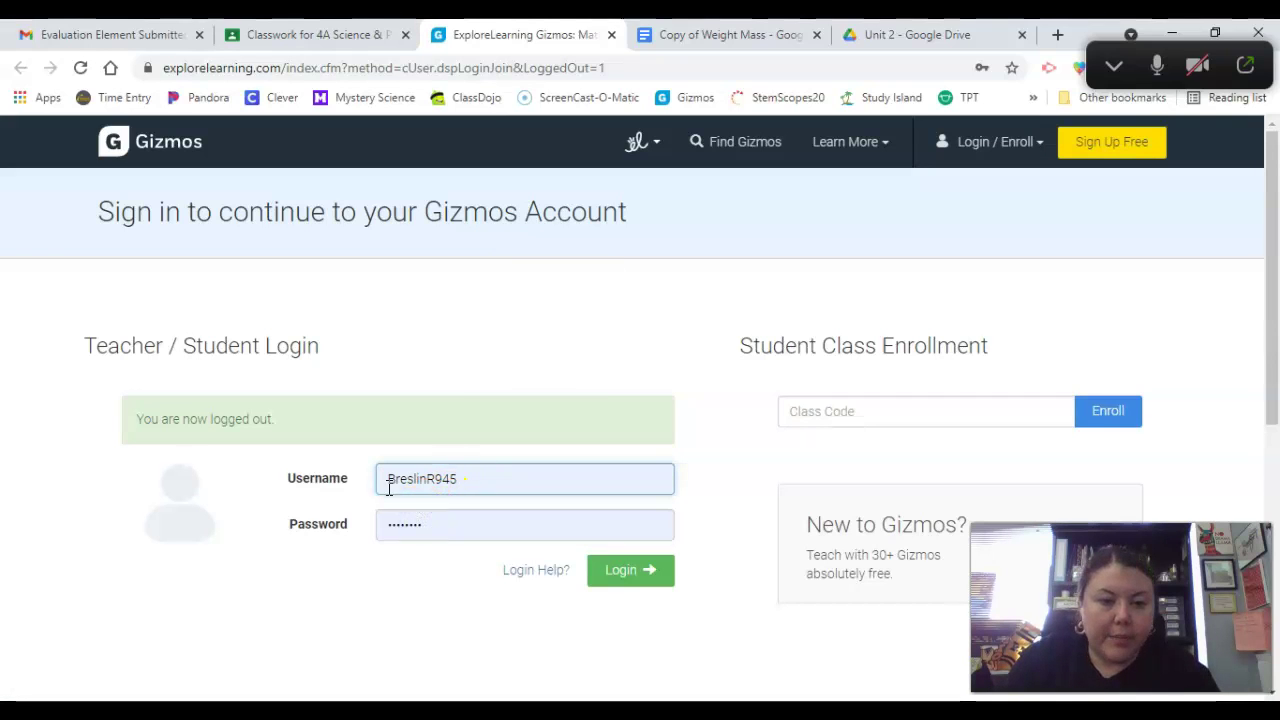
# Enter the student password, log in, and decline saving the password
pyautogui.doubleClick(427, 523)
pyautogui.write('s')
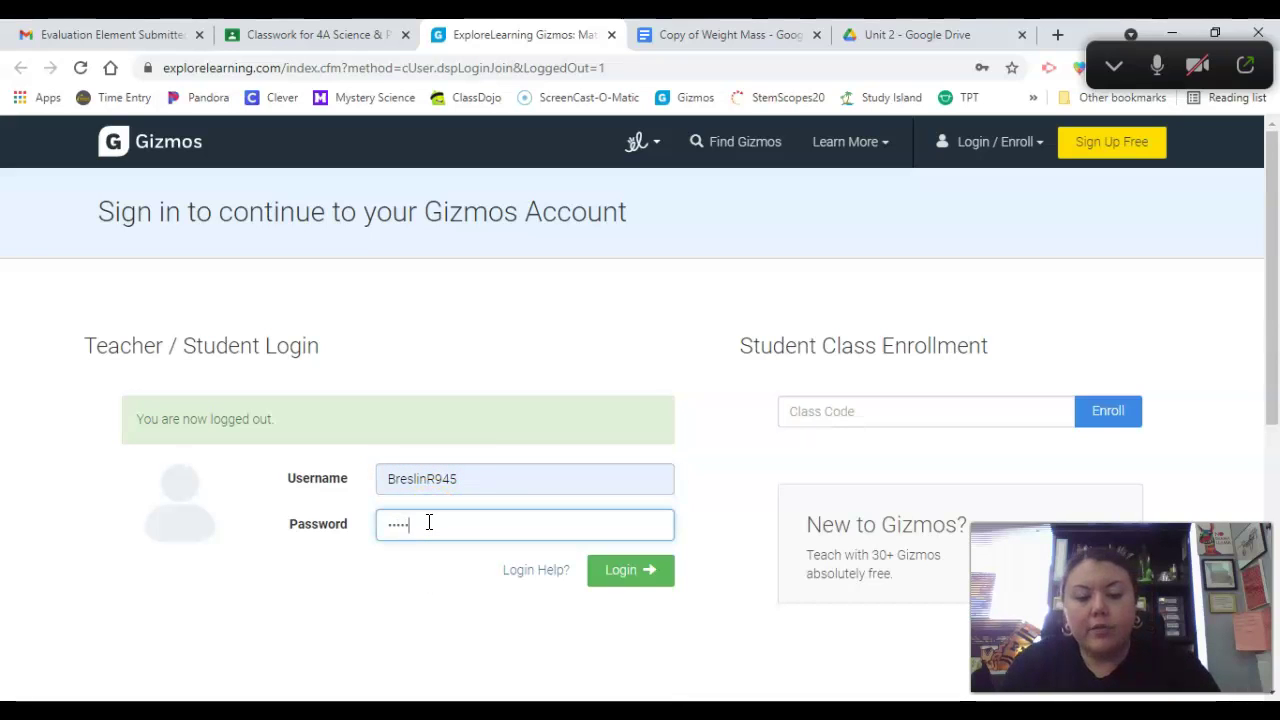
pyautogui.click(644, 570)
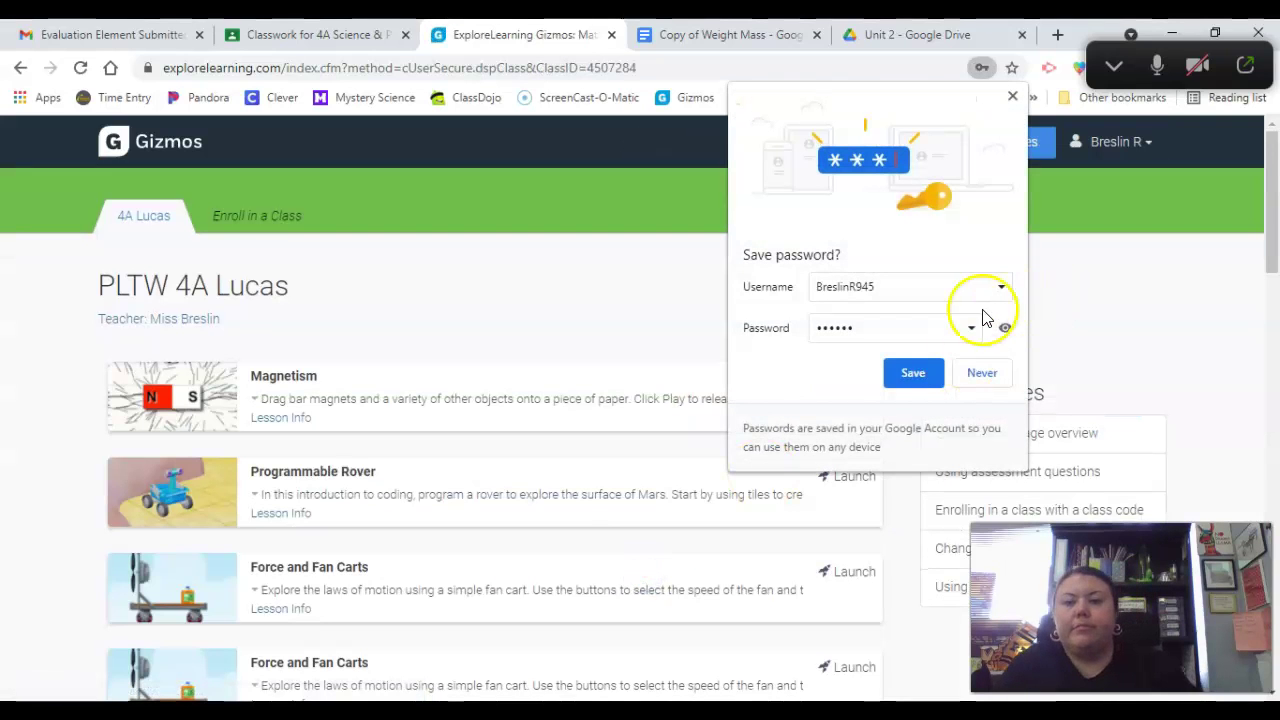
pyautogui.click(985, 371)
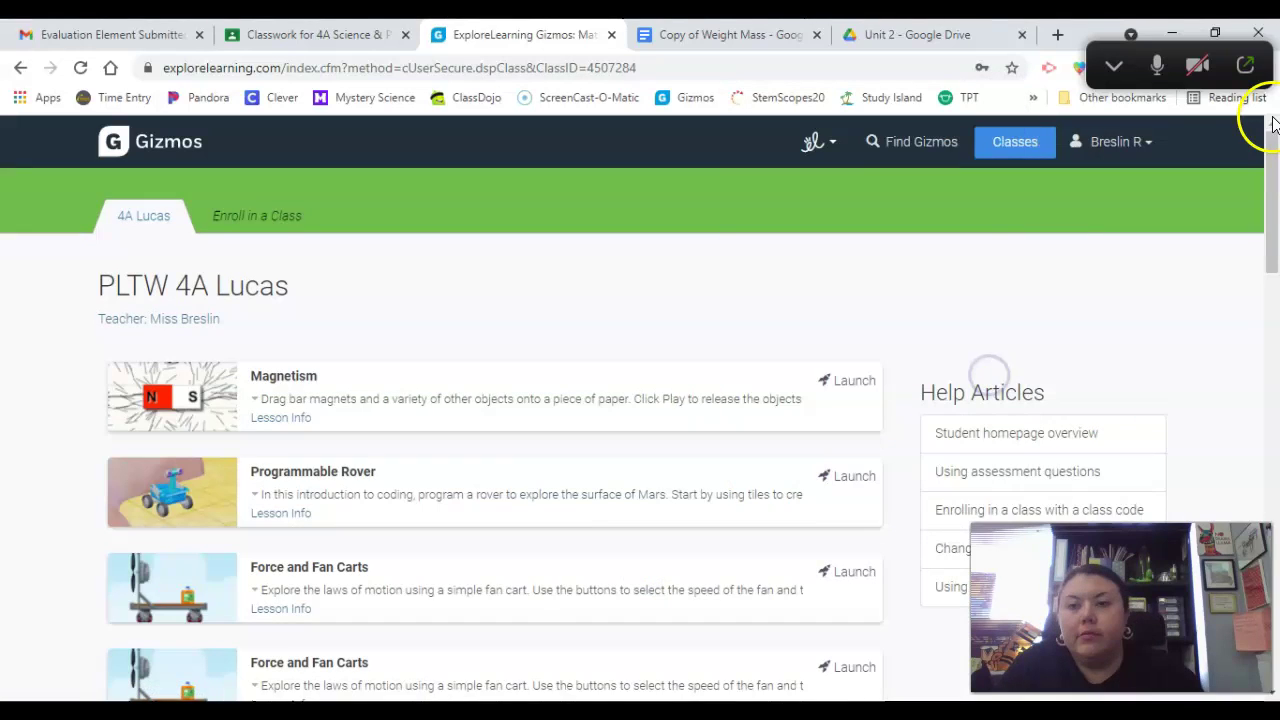
# Scroll the class Gizmo list to reach and launch the Weight and Mass Gizmo
pyautogui.moveTo(1273, 163)
pyautogui.mouseDown()
pyautogui.moveTo(1275, 595)
pyautogui.moveTo(1275, 143)
pyautogui.mouseUp()
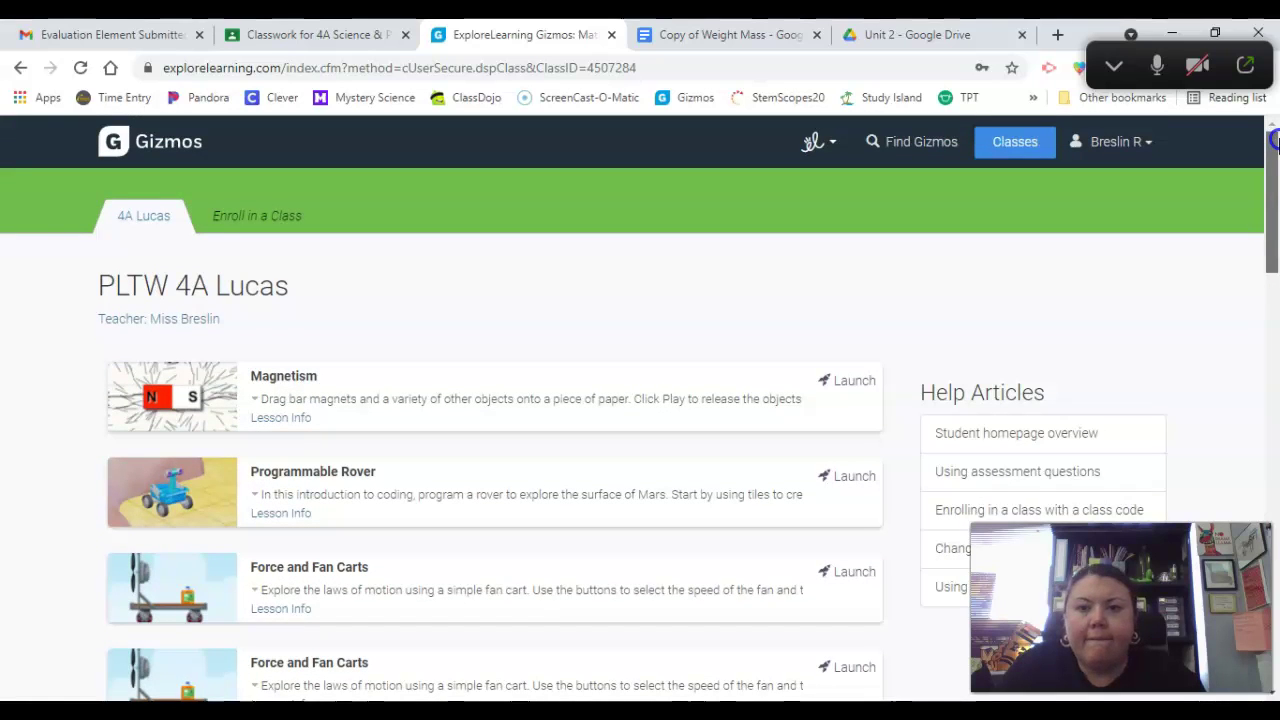
pyautogui.moveTo(1275, 150); pyautogui.dragTo(1275, 212)
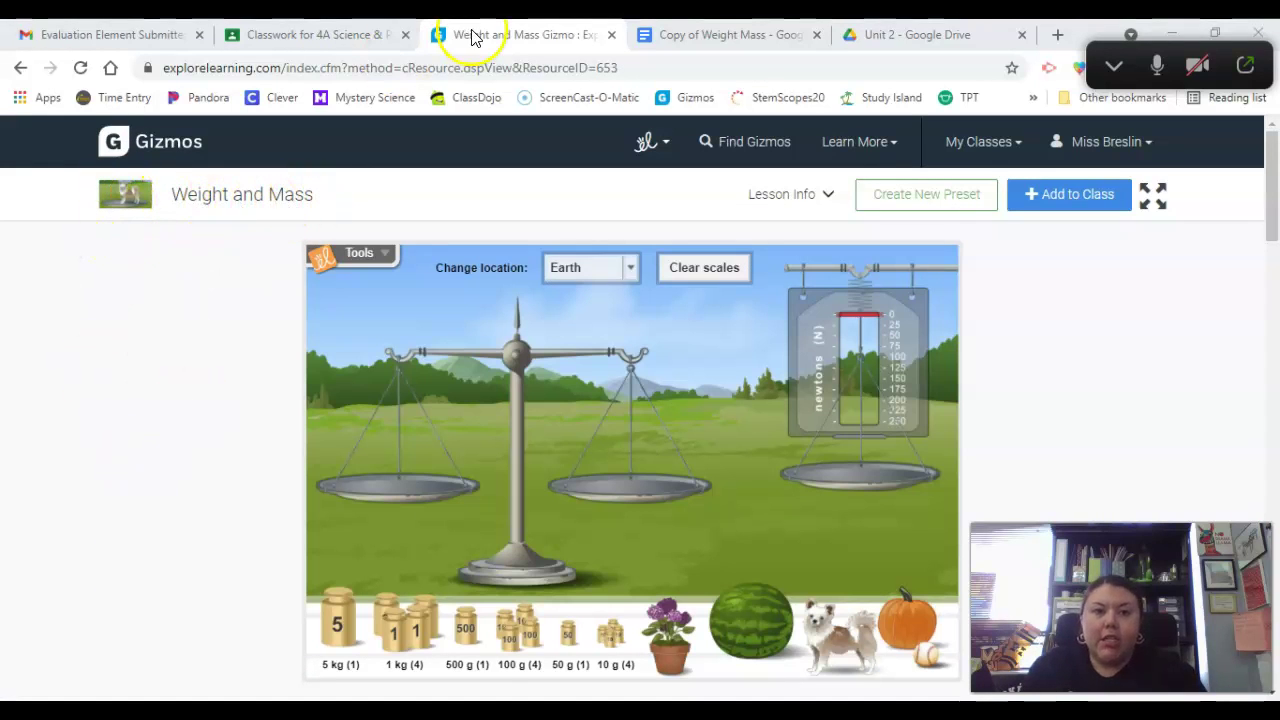
# Drag the dog onto the balance's right pan, then return to the worksheet
pyautogui.click(740, 37)
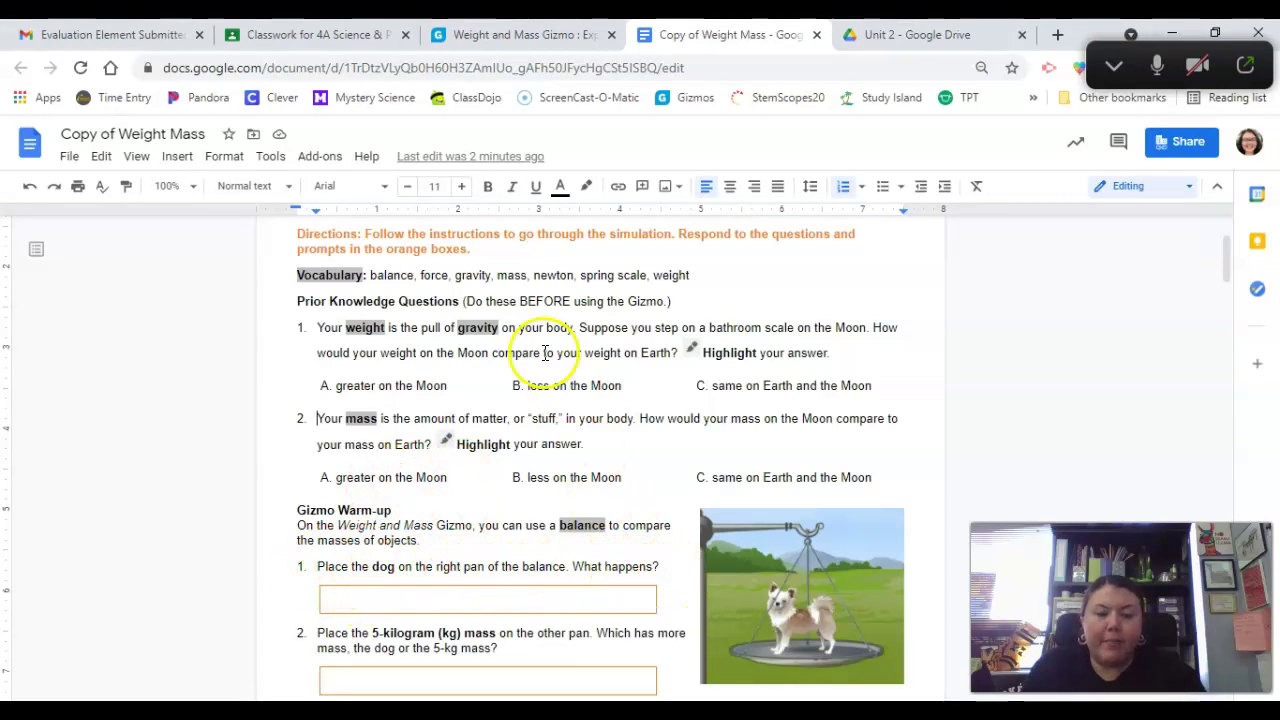
pyautogui.click(528, 34)
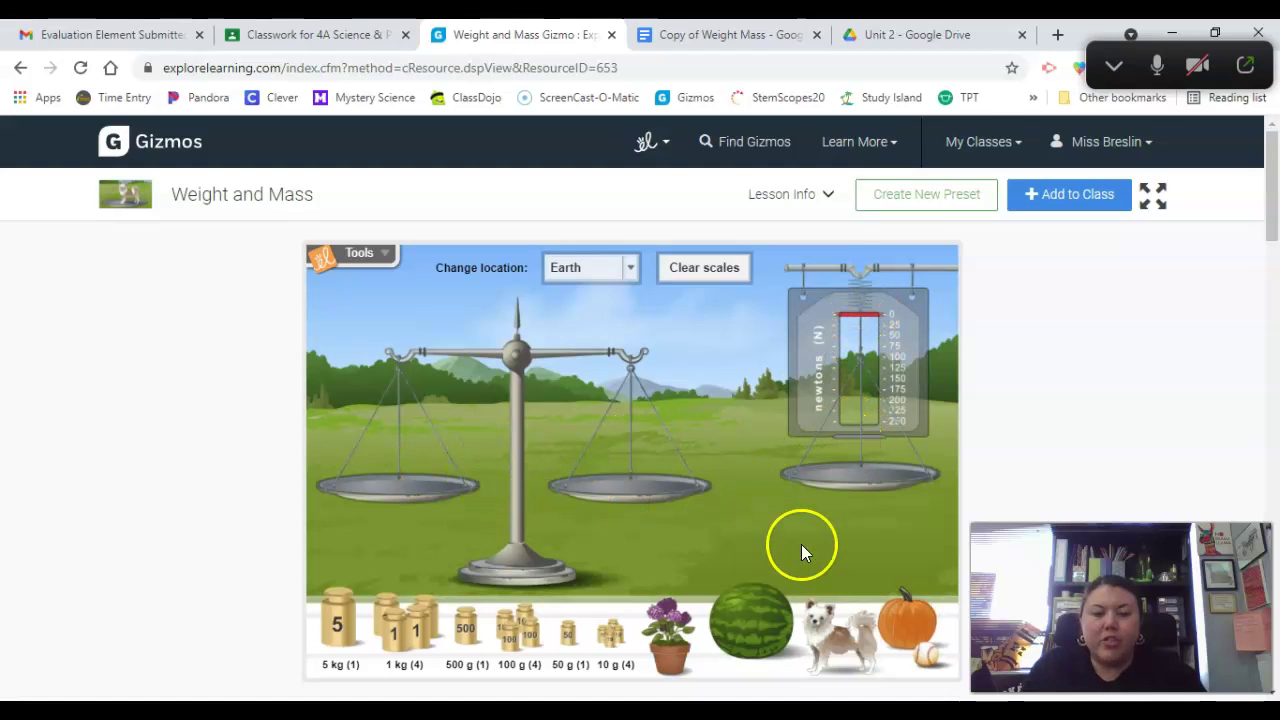
pyautogui.moveTo(836, 632); pyautogui.dragTo(648, 485)
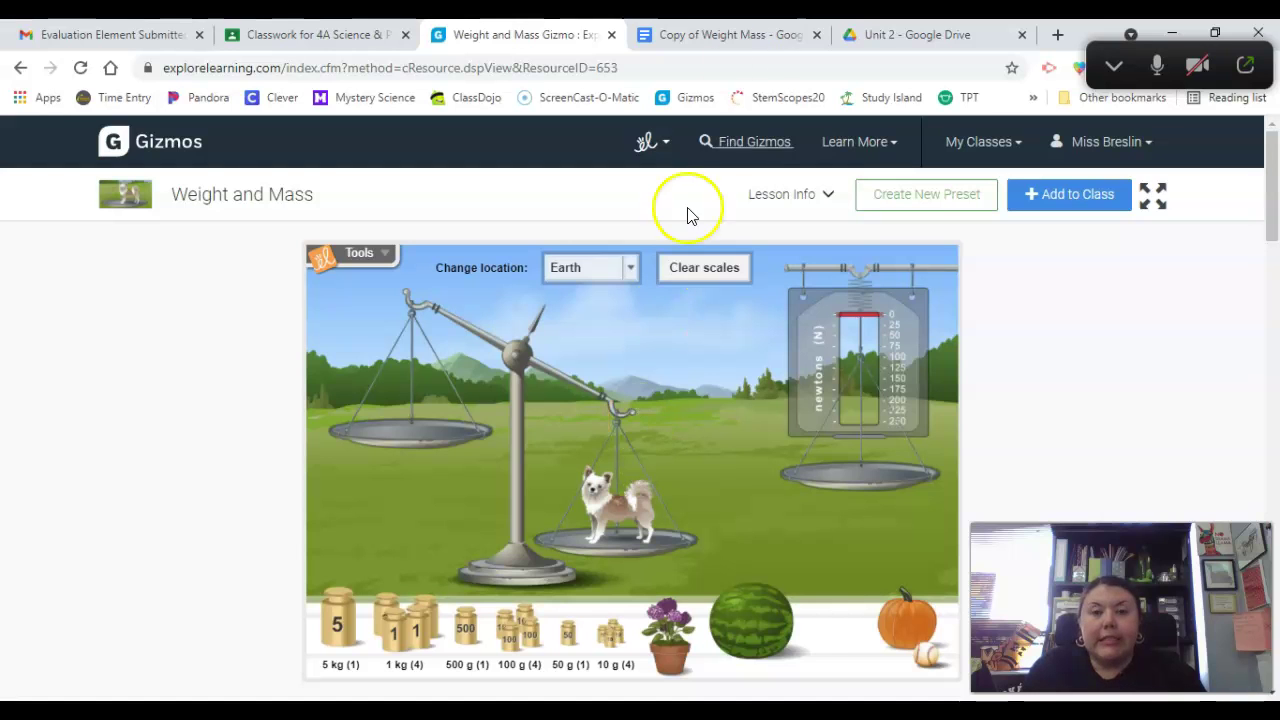
pyautogui.click(735, 33)
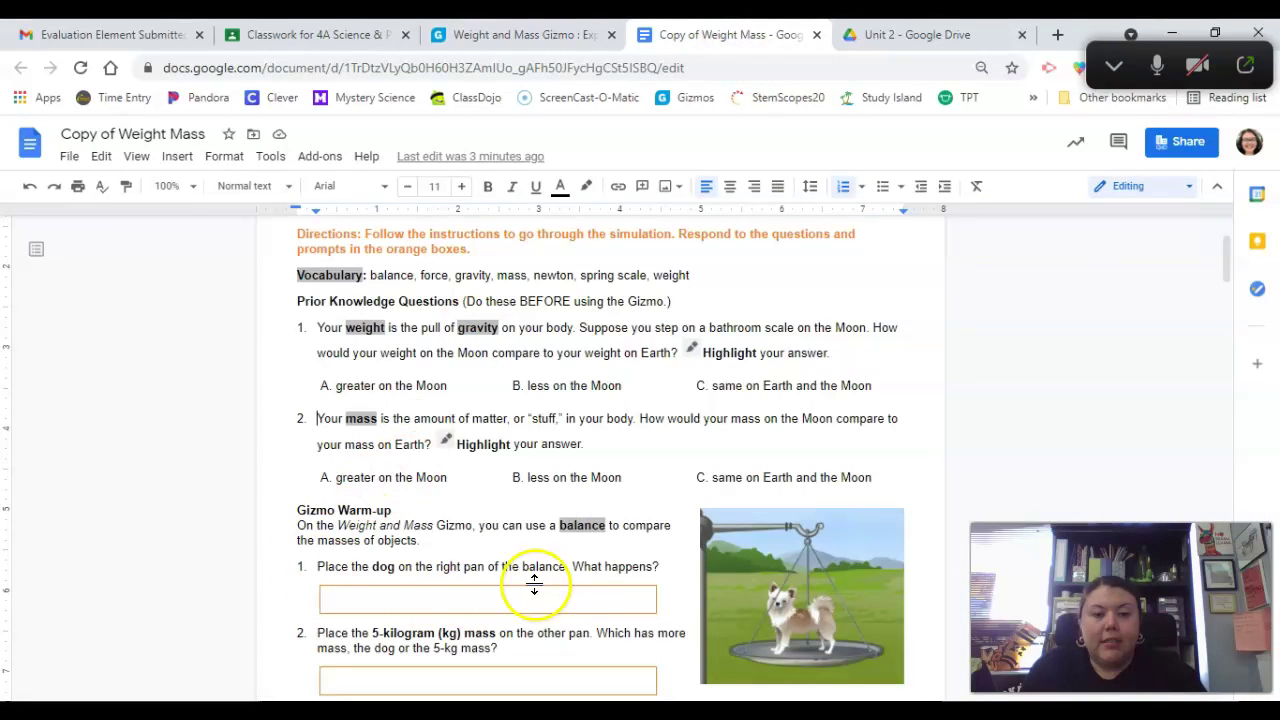
# Answer warm-up question 1 with 'The dog tipped the scale to the right.'
pyautogui.click(350, 600)
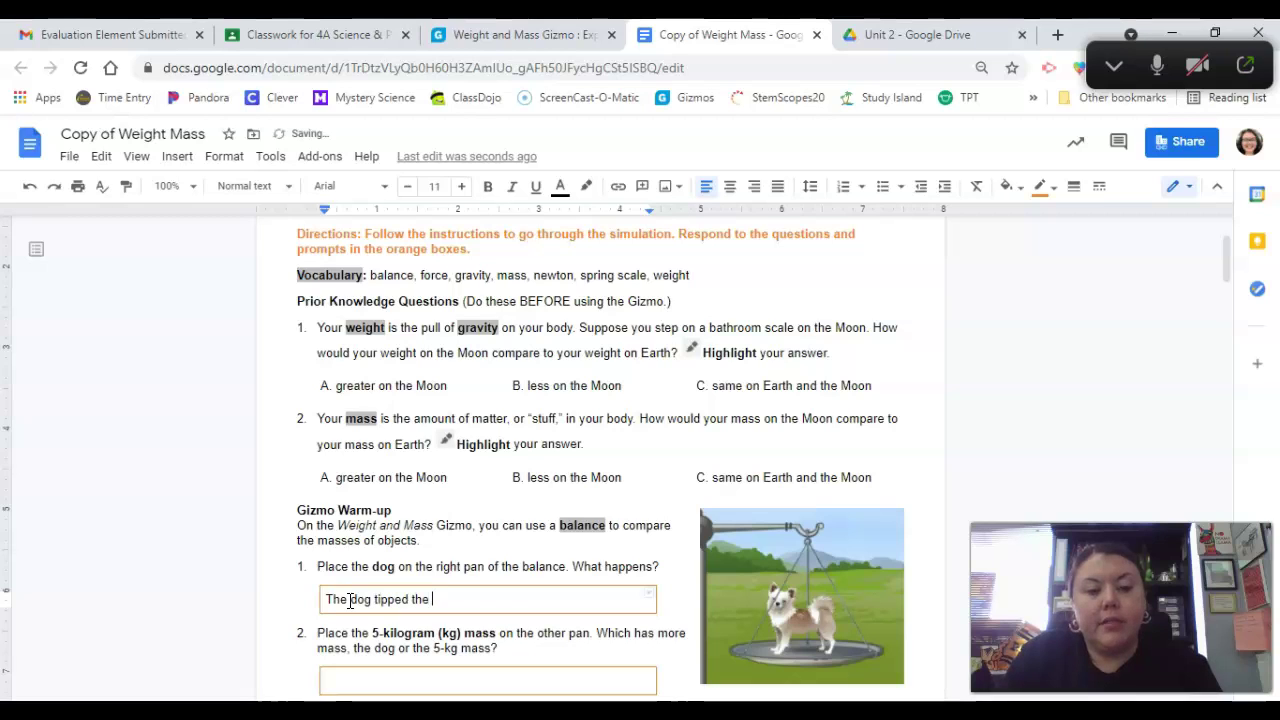
pyautogui.write('dog tipped the scale to the right.')
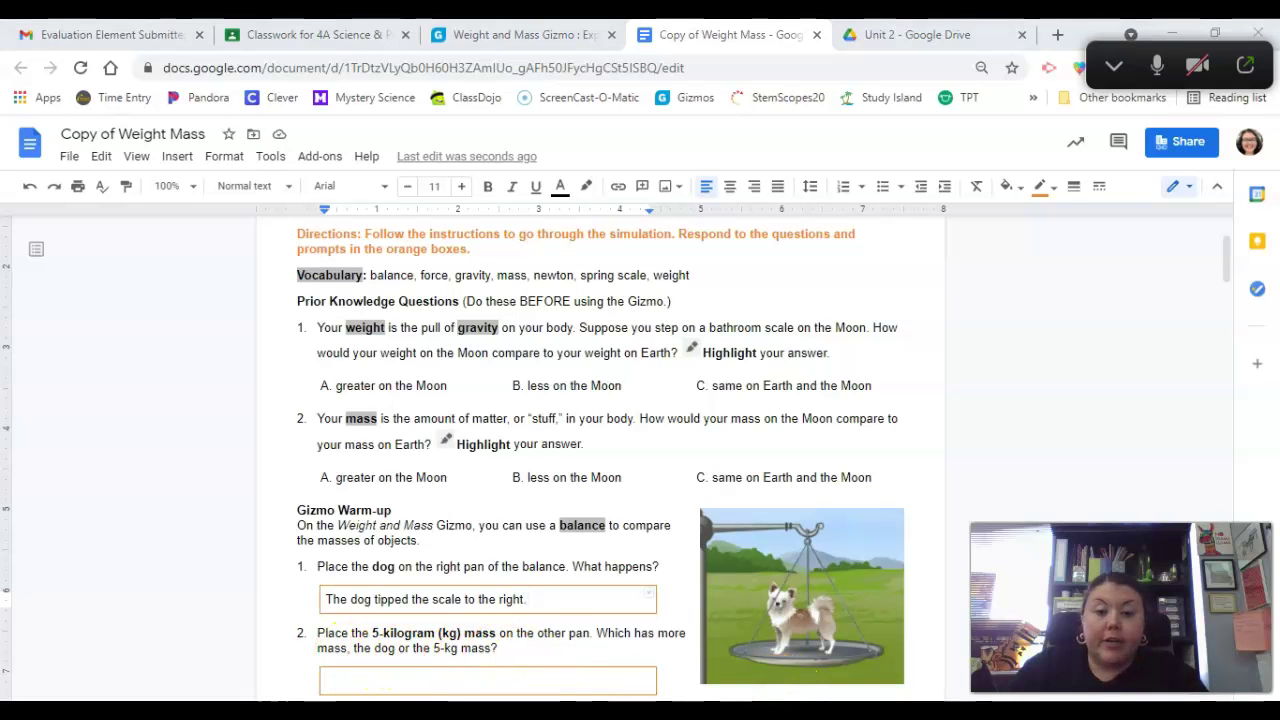
pyautogui.click(528, 38)
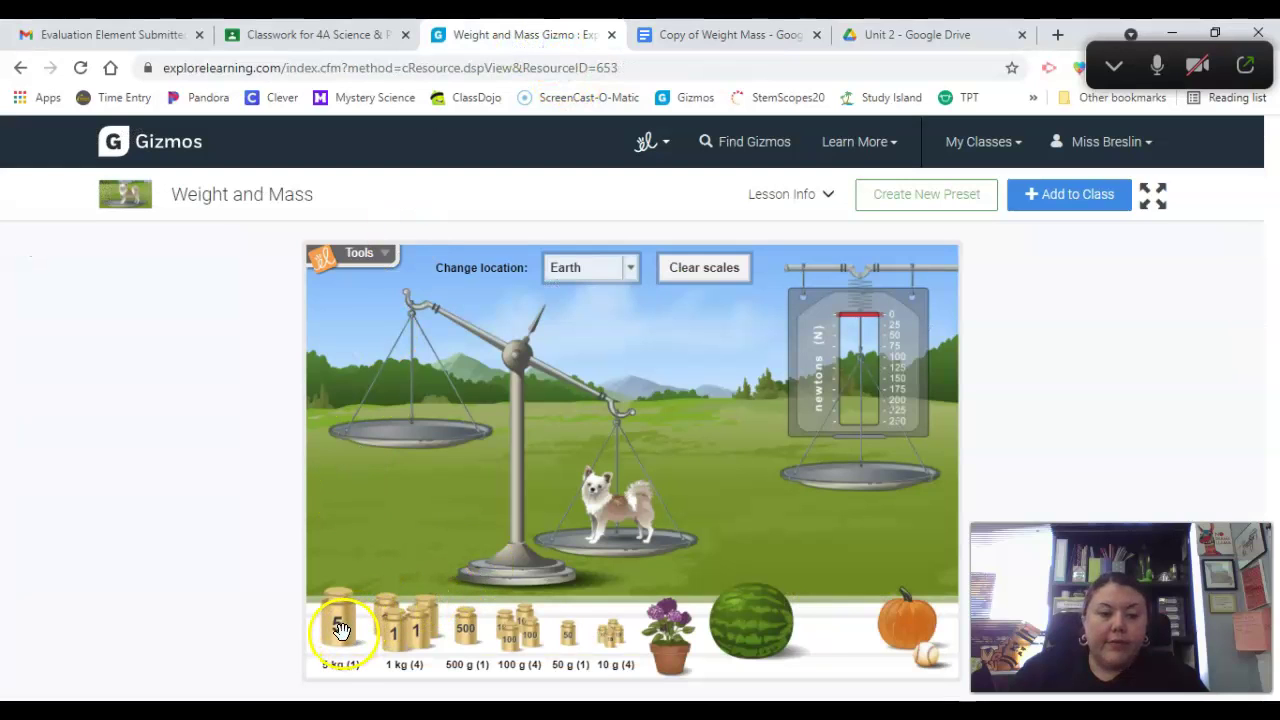
# Drag the 5 kg mass onto the left pan so it outweighs the dog
pyautogui.moveTo(342, 632); pyautogui.dragTo(407, 421)
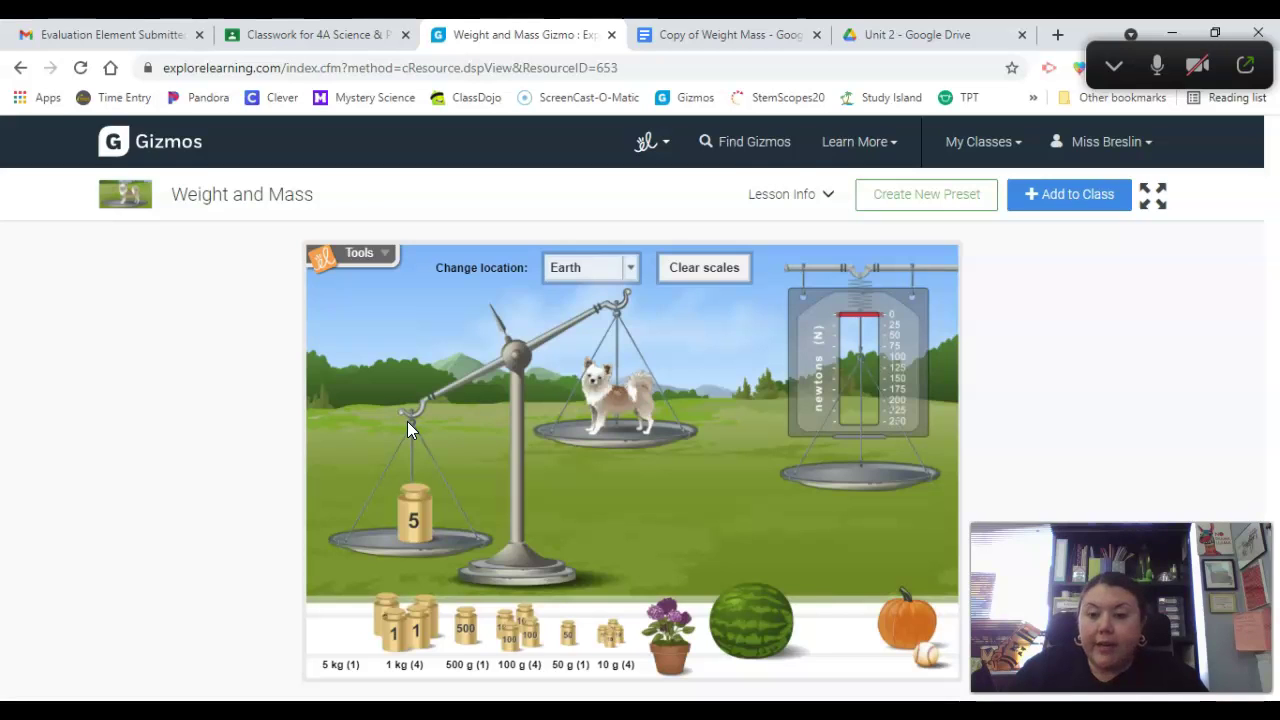
pyautogui.moveTo(580, 400)
pyautogui.mouseDown()
pyautogui.moveTo(608, 402)
pyautogui.moveTo(600, 410)
pyautogui.mouseUp()
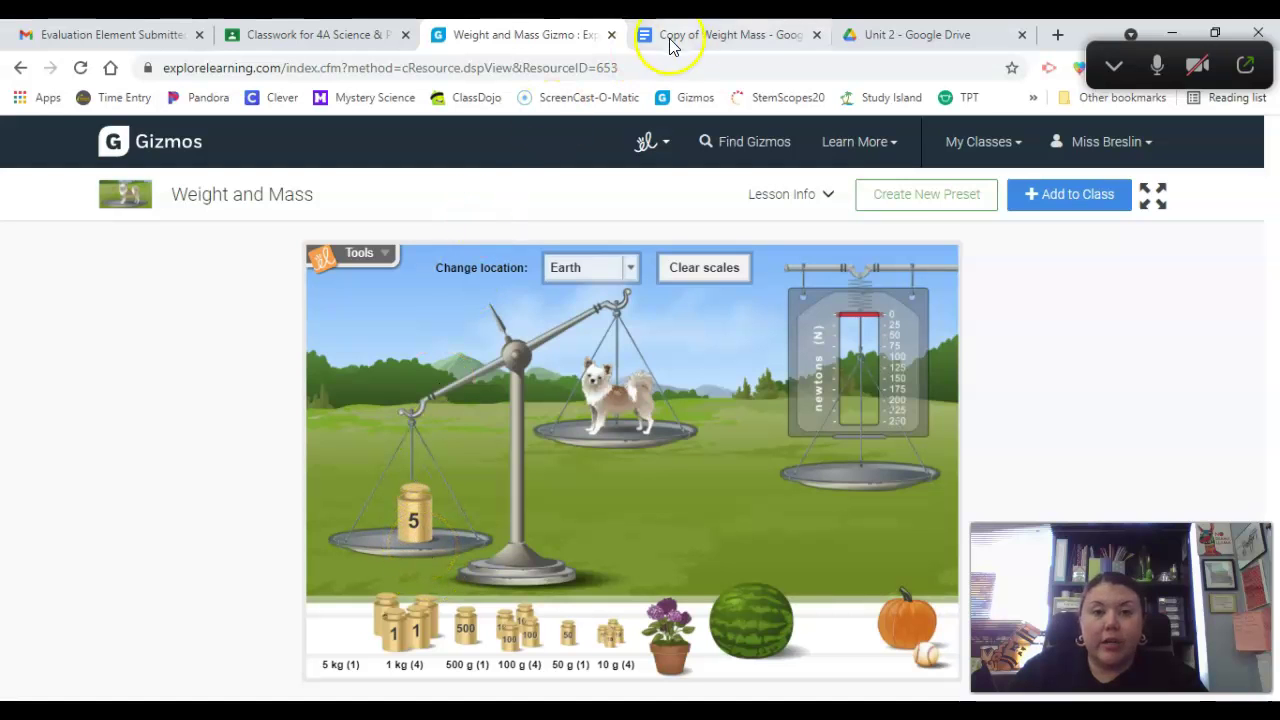
pyautogui.click(716, 34)
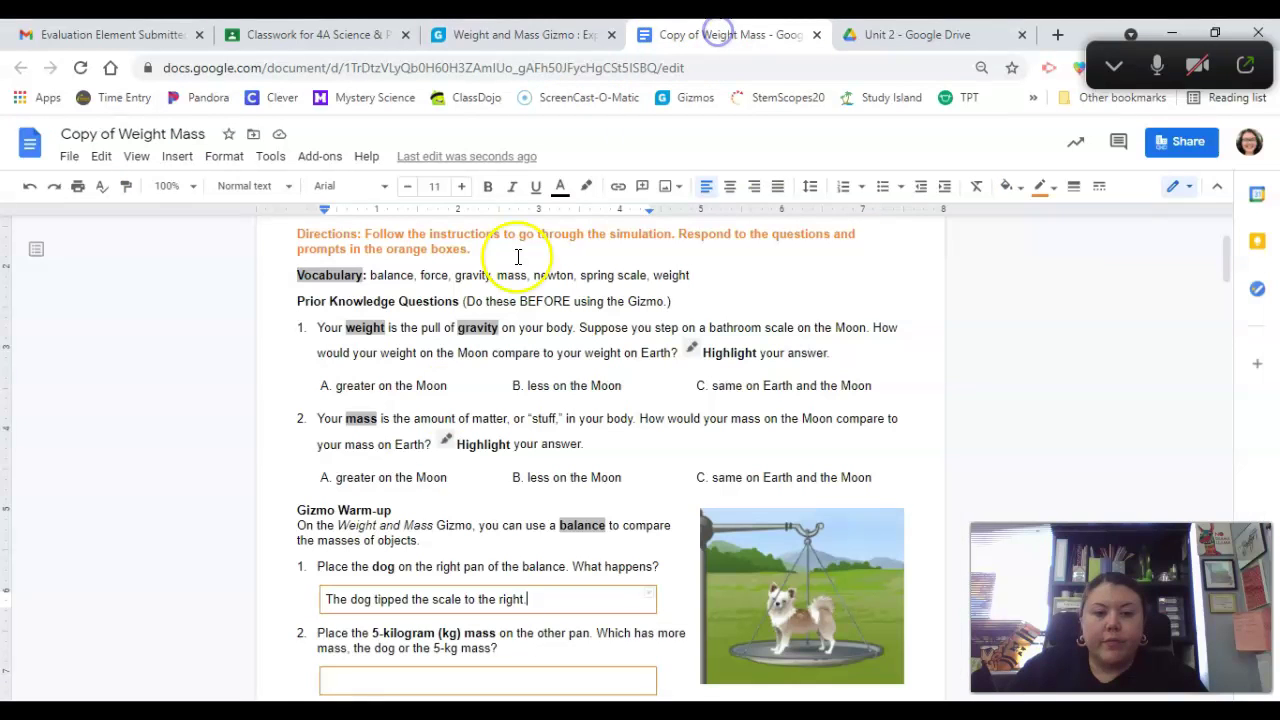
# Enter 5kg as question 2's answer, then remove the 5 kg mass from the left pan
pyautogui.doubleClick(427, 687)
pyautogui.click(427, 687)
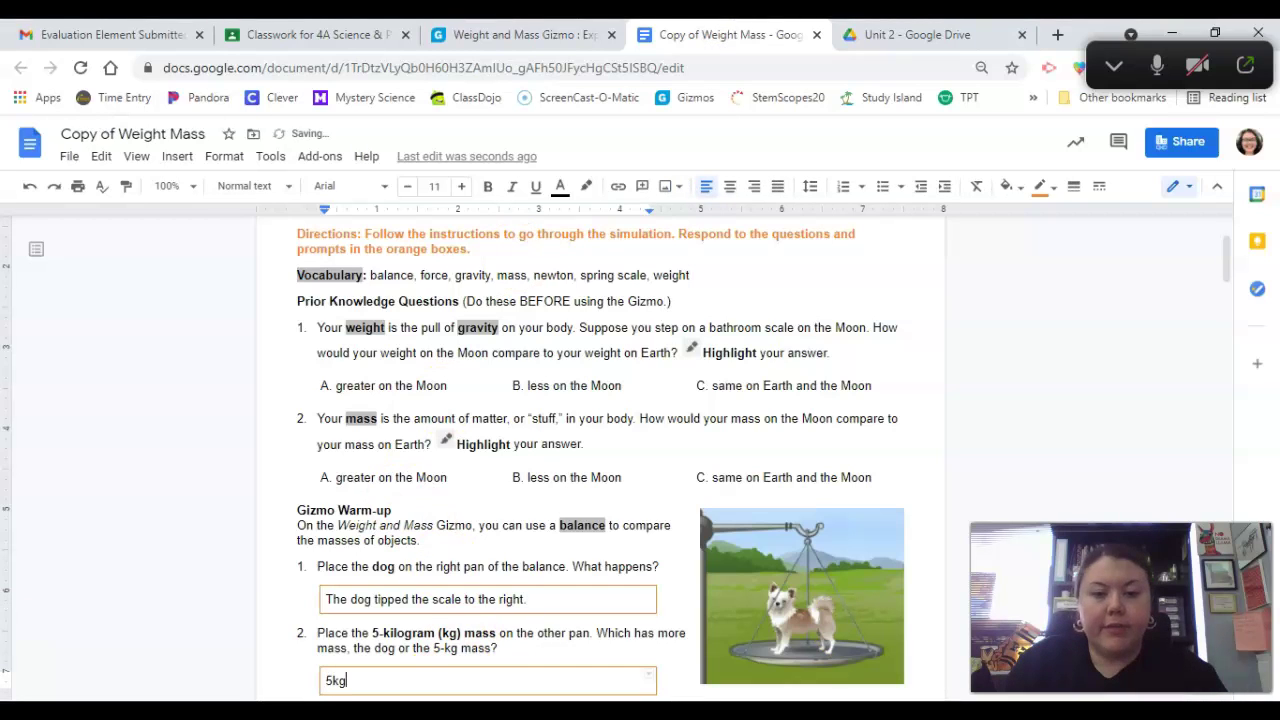
pyautogui.moveTo(1225, 258); pyautogui.dragTo(1218, 300)
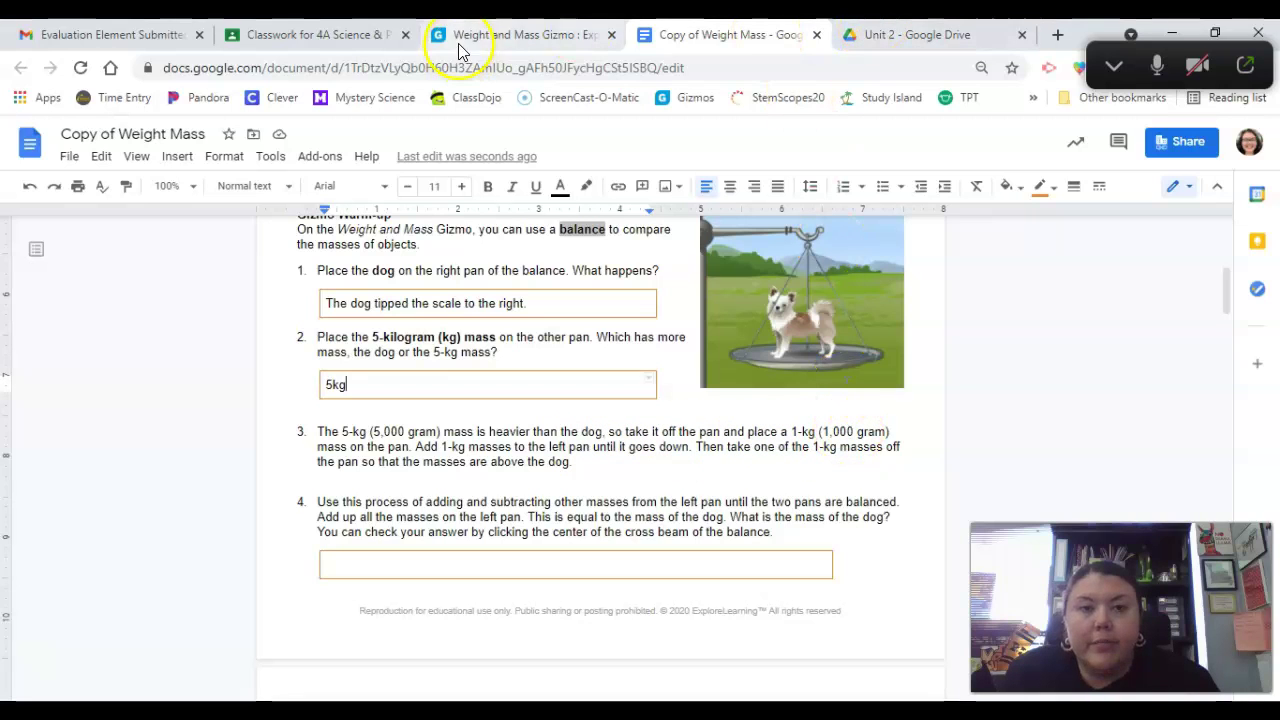
pyautogui.click(518, 40)
pyautogui.moveTo(420, 508); pyautogui.dragTo(401, 413)
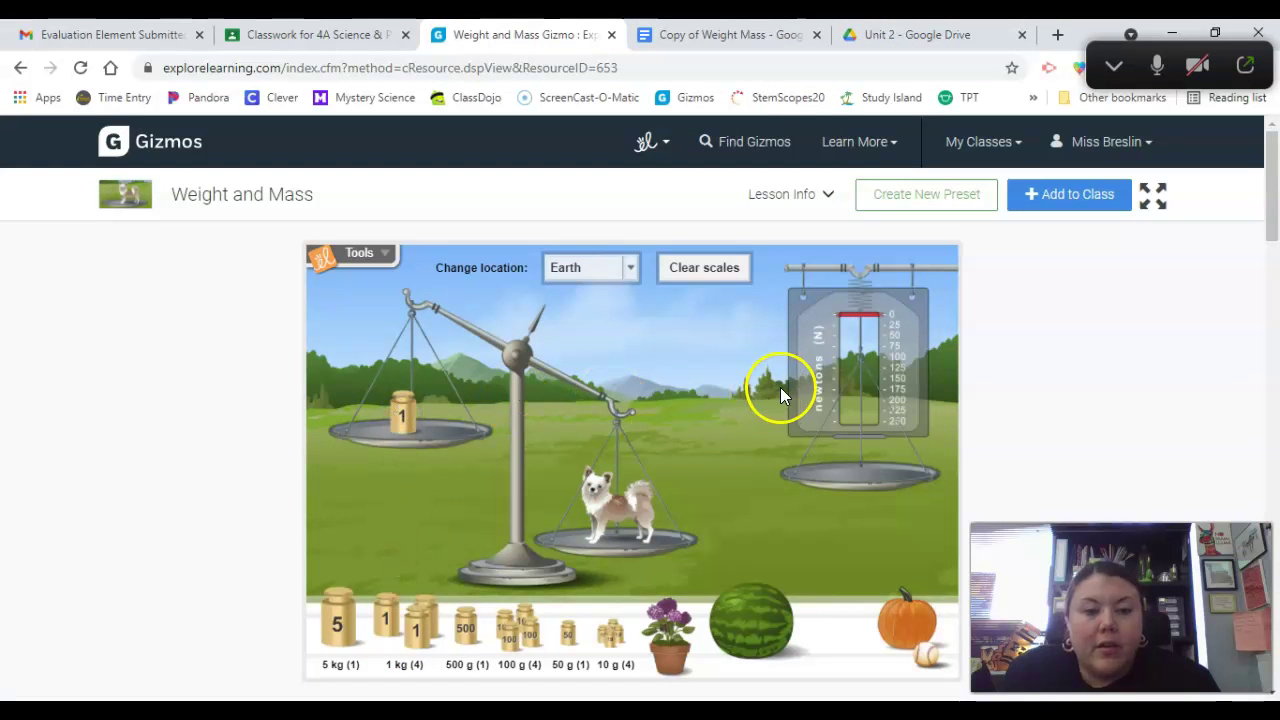
# Add two 1 kg masses to the left pan so it sinks below the dog
pyautogui.click(734, 34)
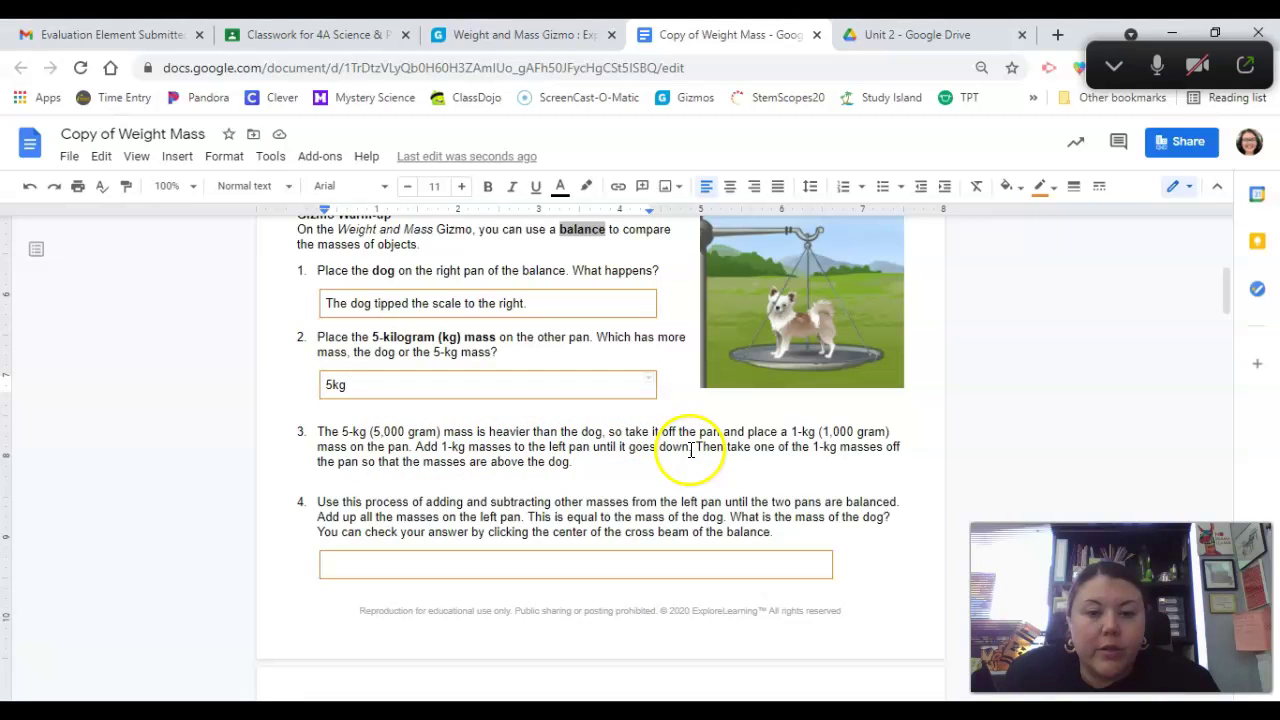
pyautogui.click(545, 38)
pyautogui.moveTo(385, 615); pyautogui.dragTo(403, 432)
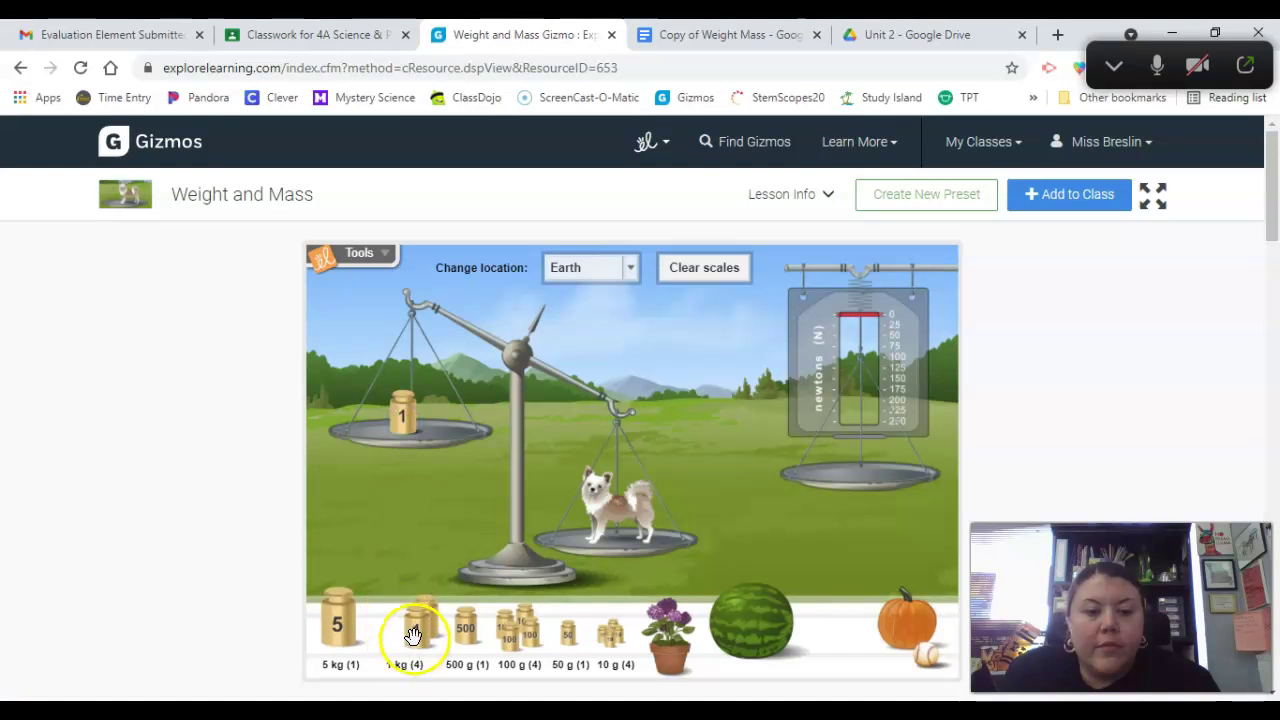
pyautogui.moveTo(420, 636); pyautogui.dragTo(433, 425)
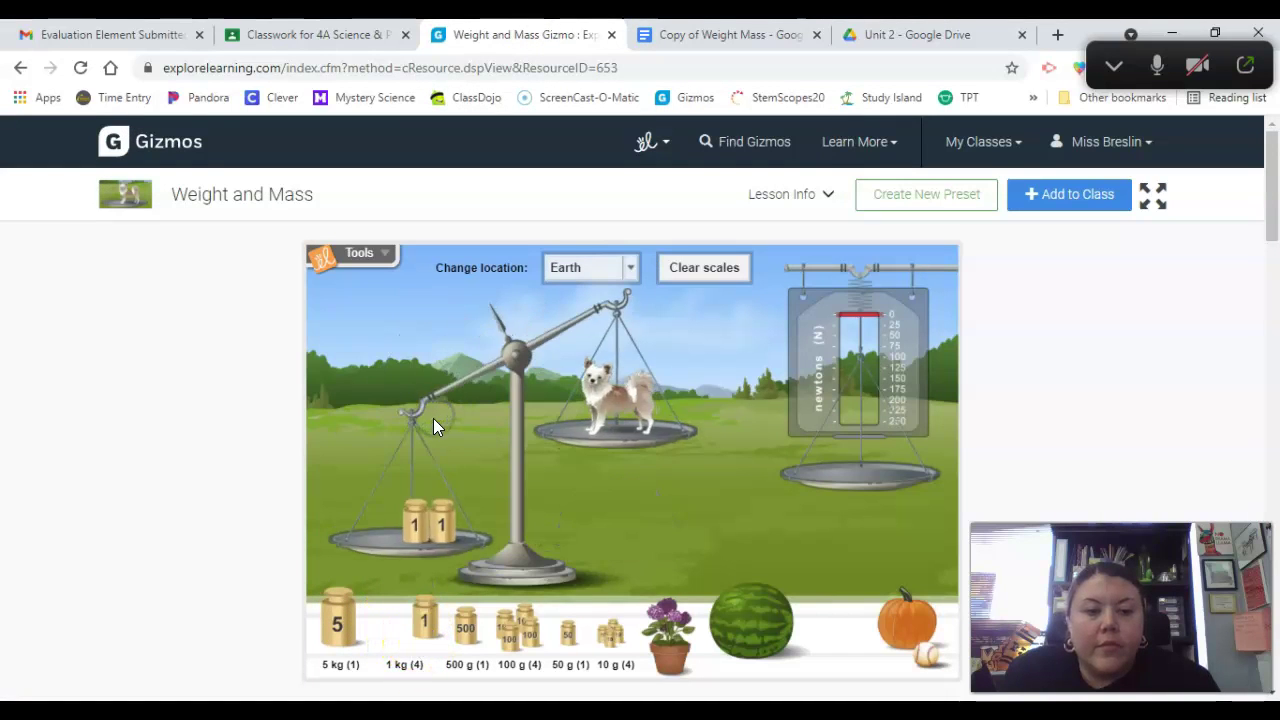
pyautogui.click(714, 34)
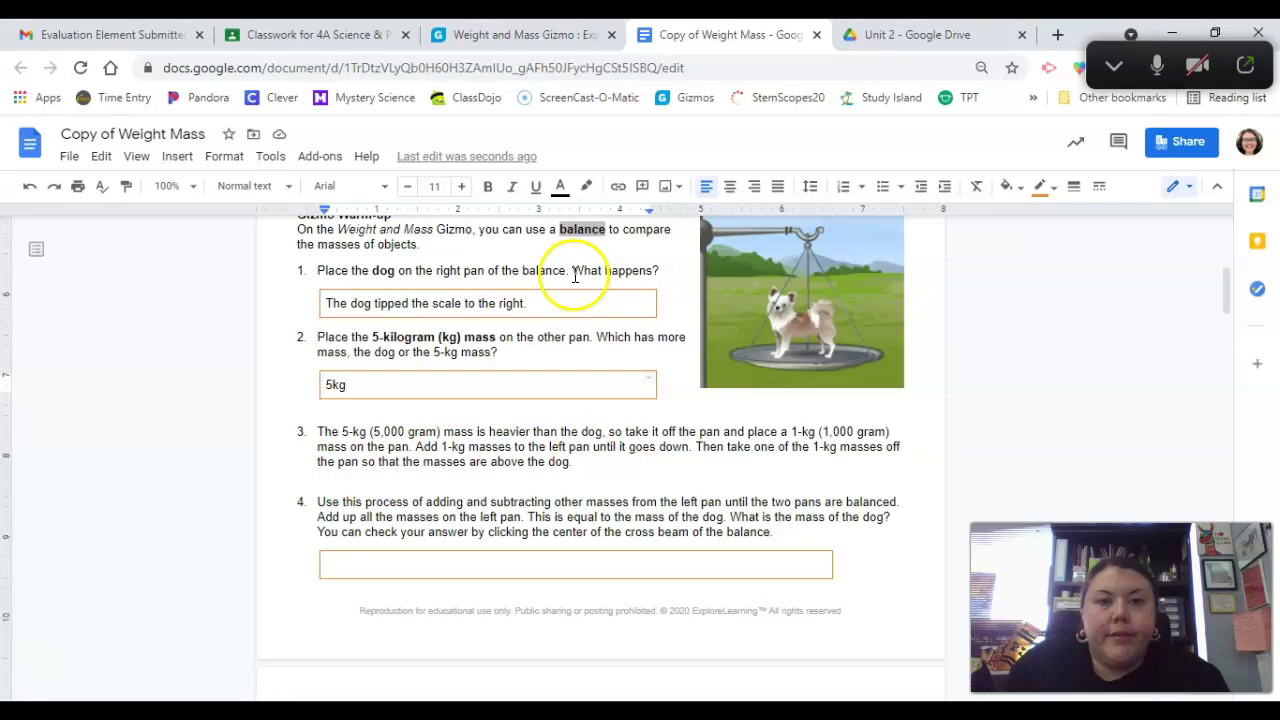
# Remove one 1 kg mass so the dog outweighs the left pan
pyautogui.click(510, 34)
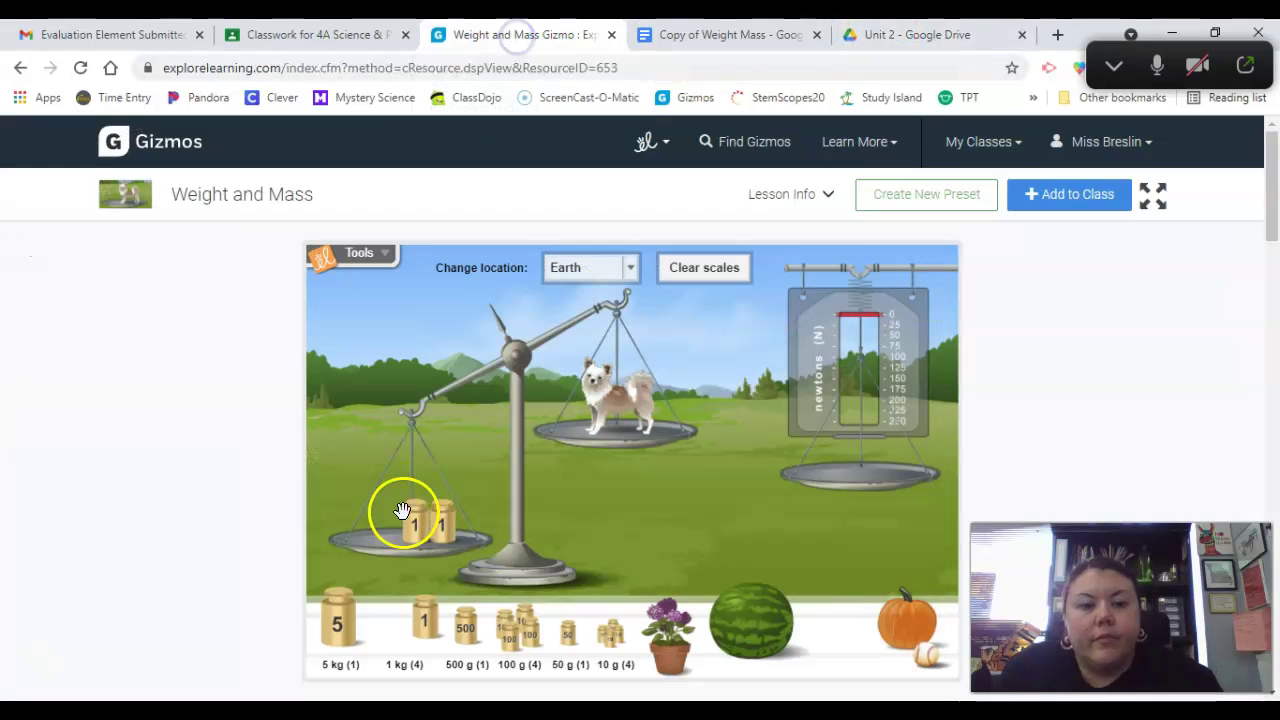
pyautogui.moveTo(440, 527); pyautogui.dragTo(430, 630)
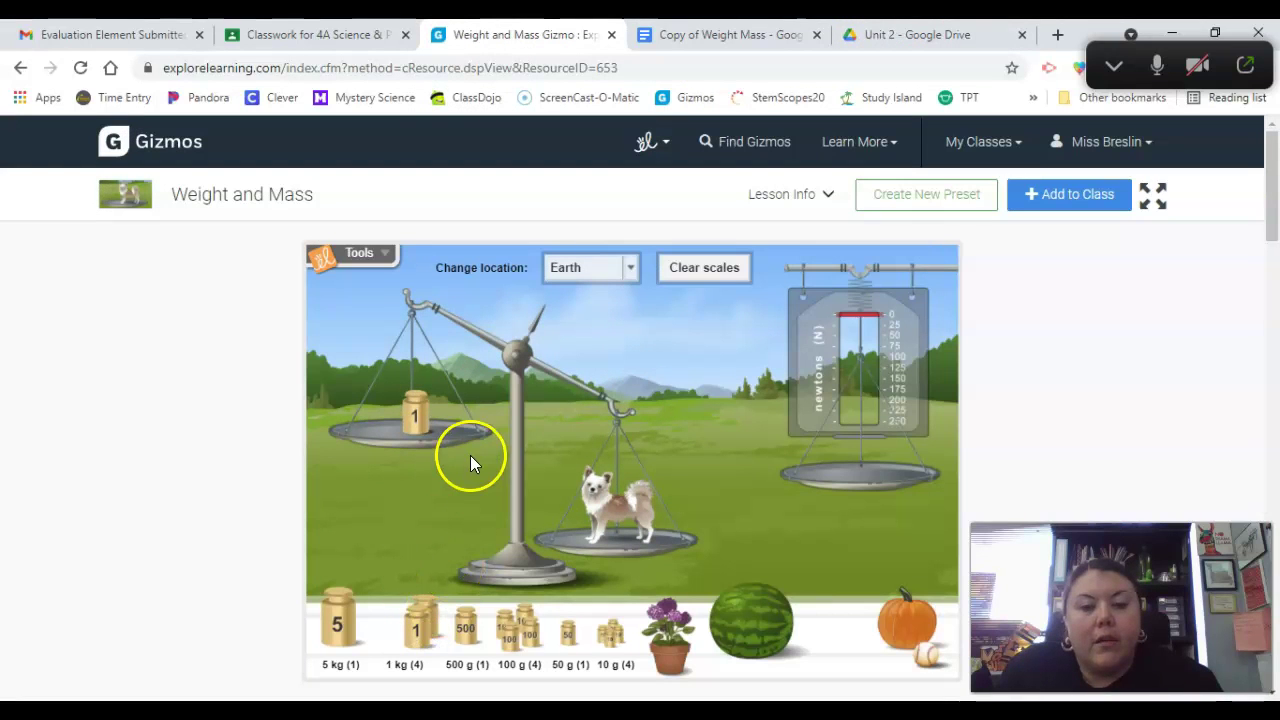
pyautogui.click(703, 37)
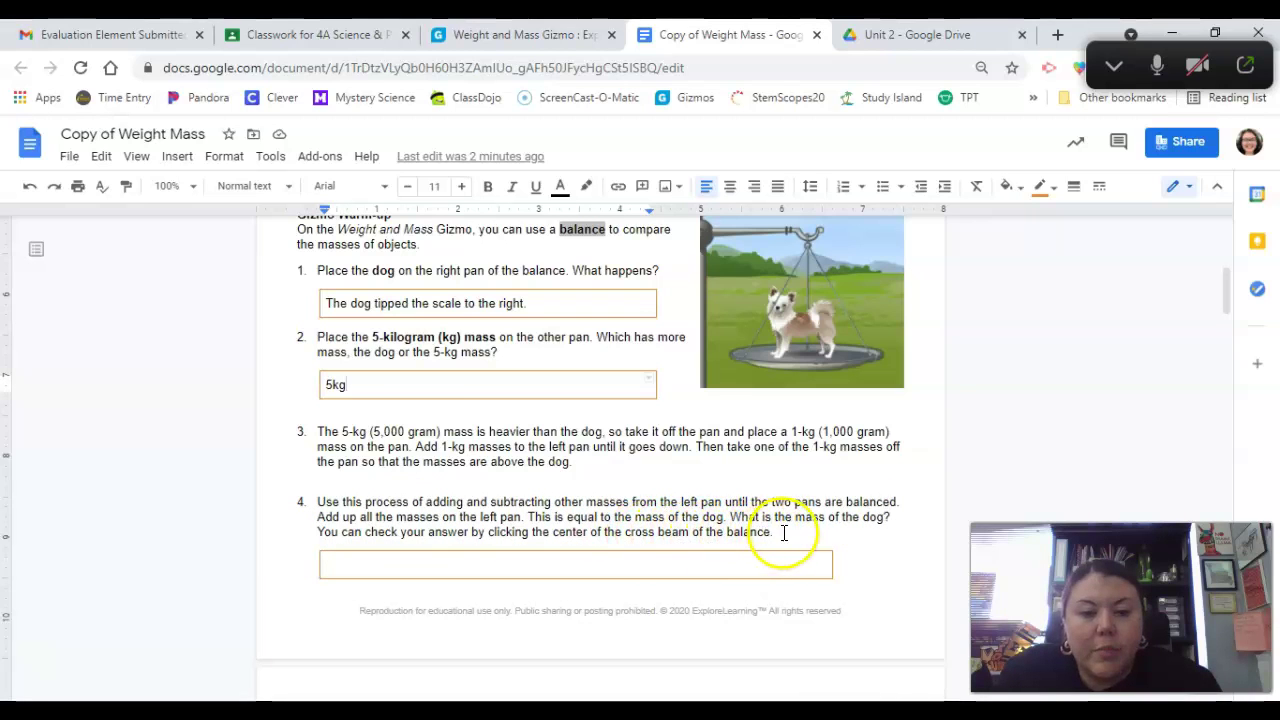
# Try the 500 g mass, then settle on 100 g masses on the left pan
pyautogui.click(535, 43)
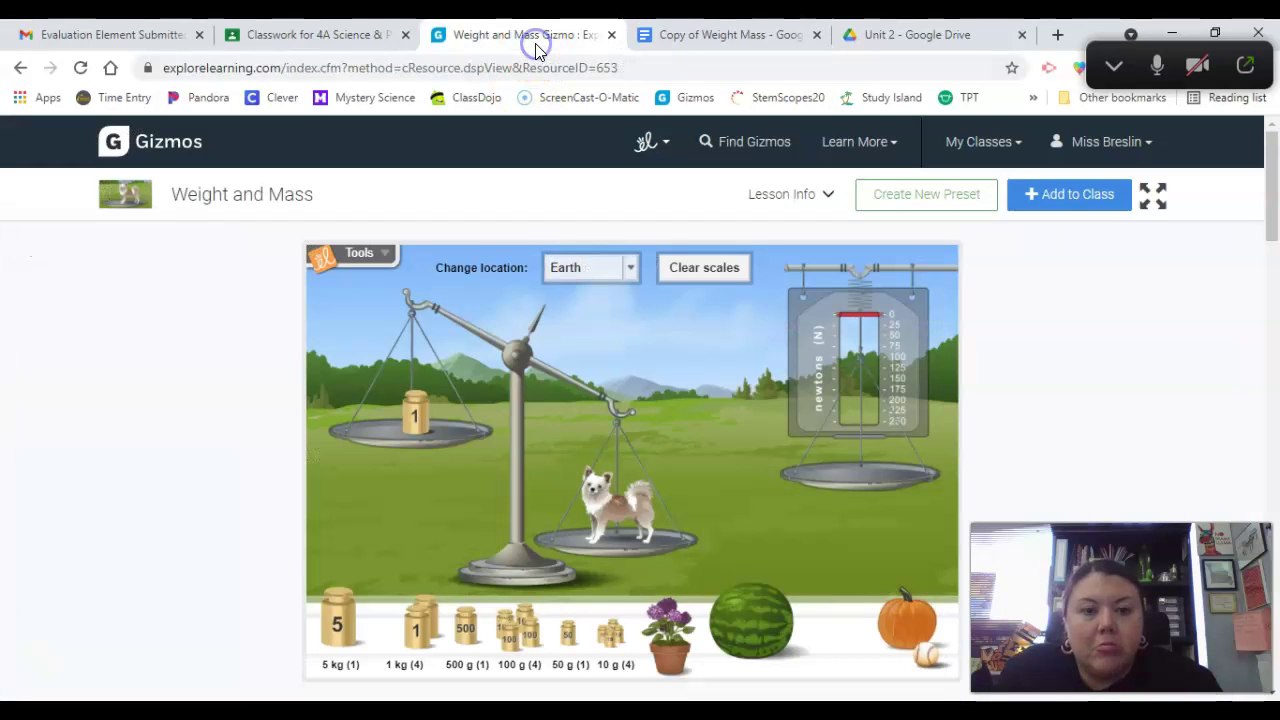
pyautogui.click(518, 360)
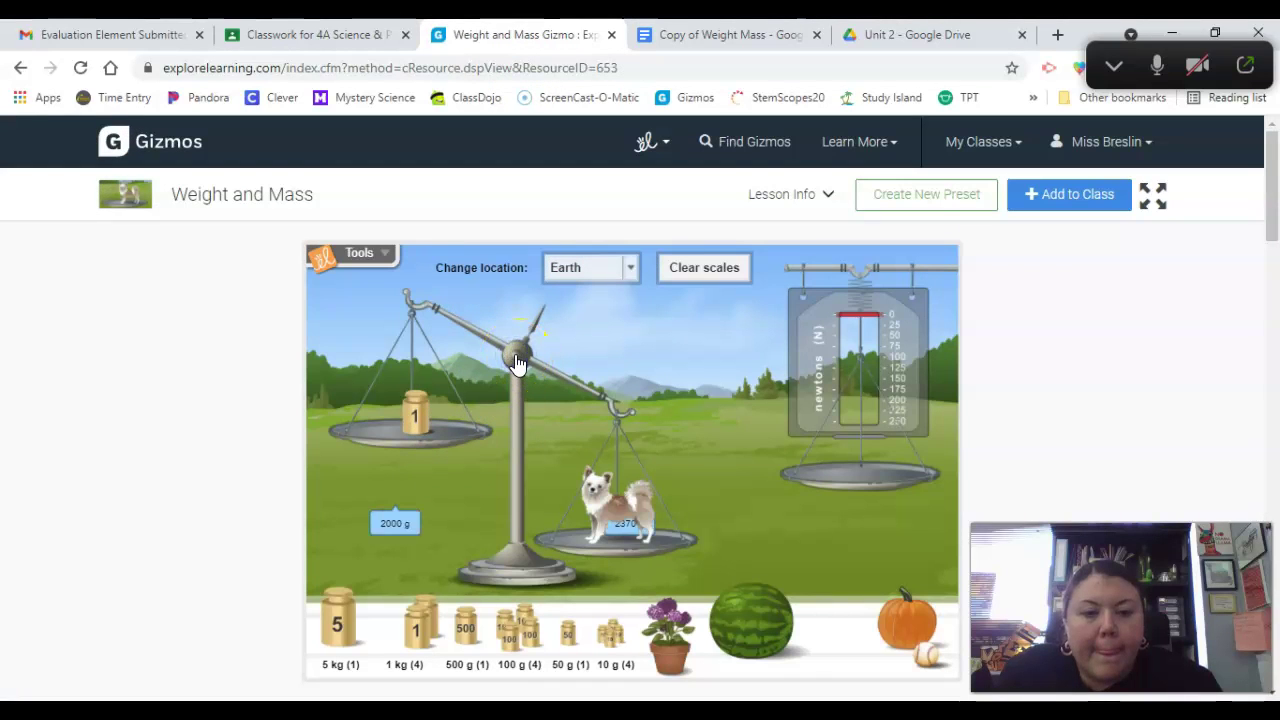
pyautogui.click(518, 360)
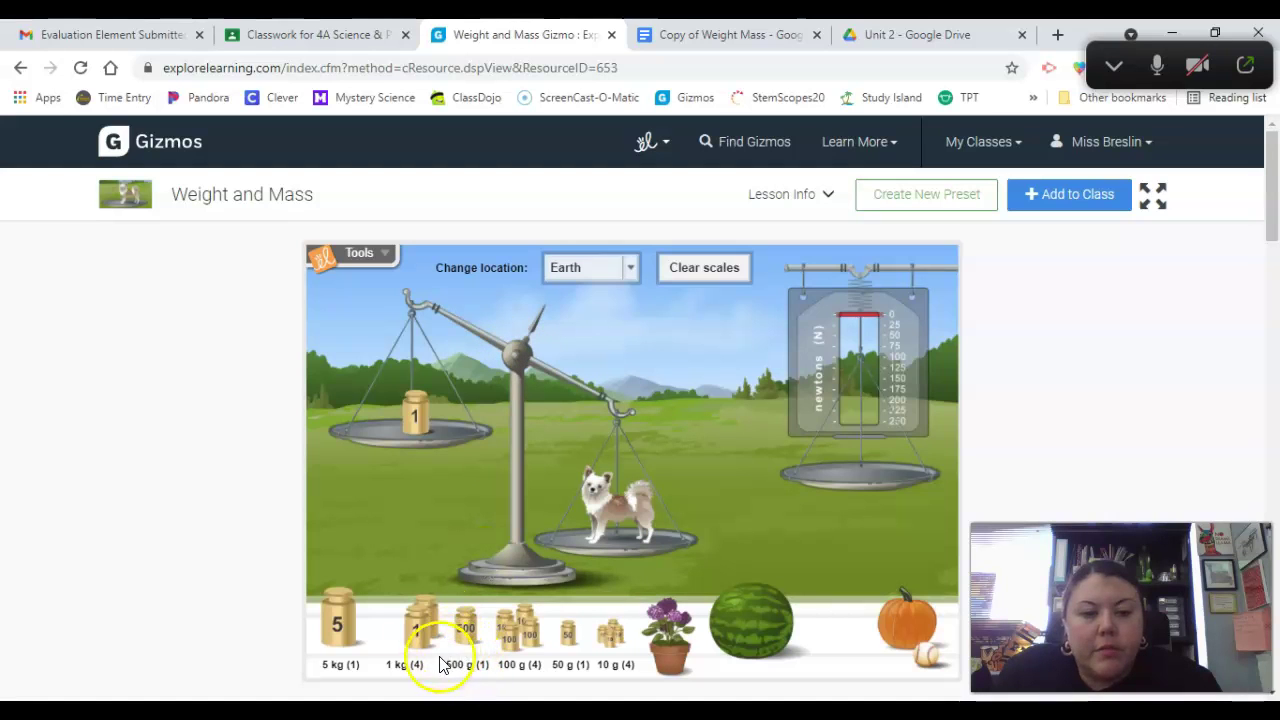
pyautogui.moveTo(453, 635); pyautogui.dragTo(402, 408)
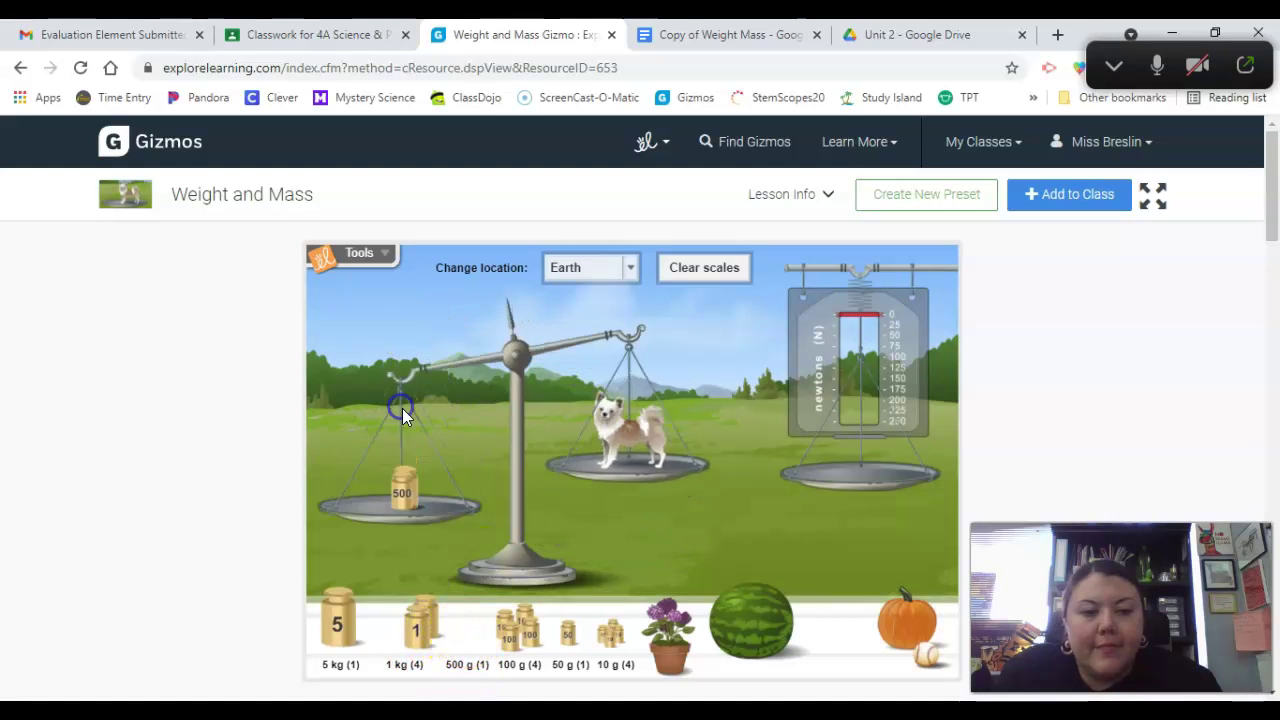
pyautogui.moveTo(400, 509); pyautogui.dragTo(470, 668)
pyautogui.moveTo(512, 632); pyautogui.dragTo(434, 423)
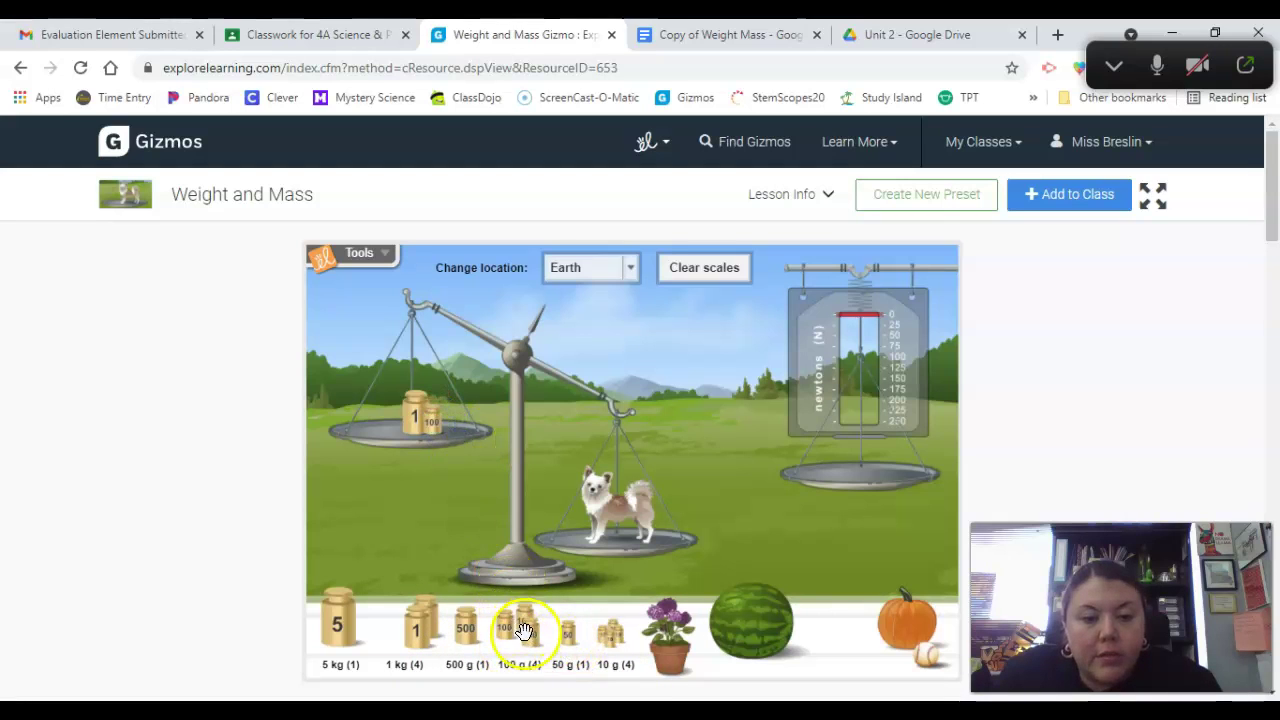
pyautogui.moveTo(524, 630)
pyautogui.mouseDown()
pyautogui.moveTo(434, 424)
pyautogui.moveTo(505, 617)
pyautogui.mouseUp()
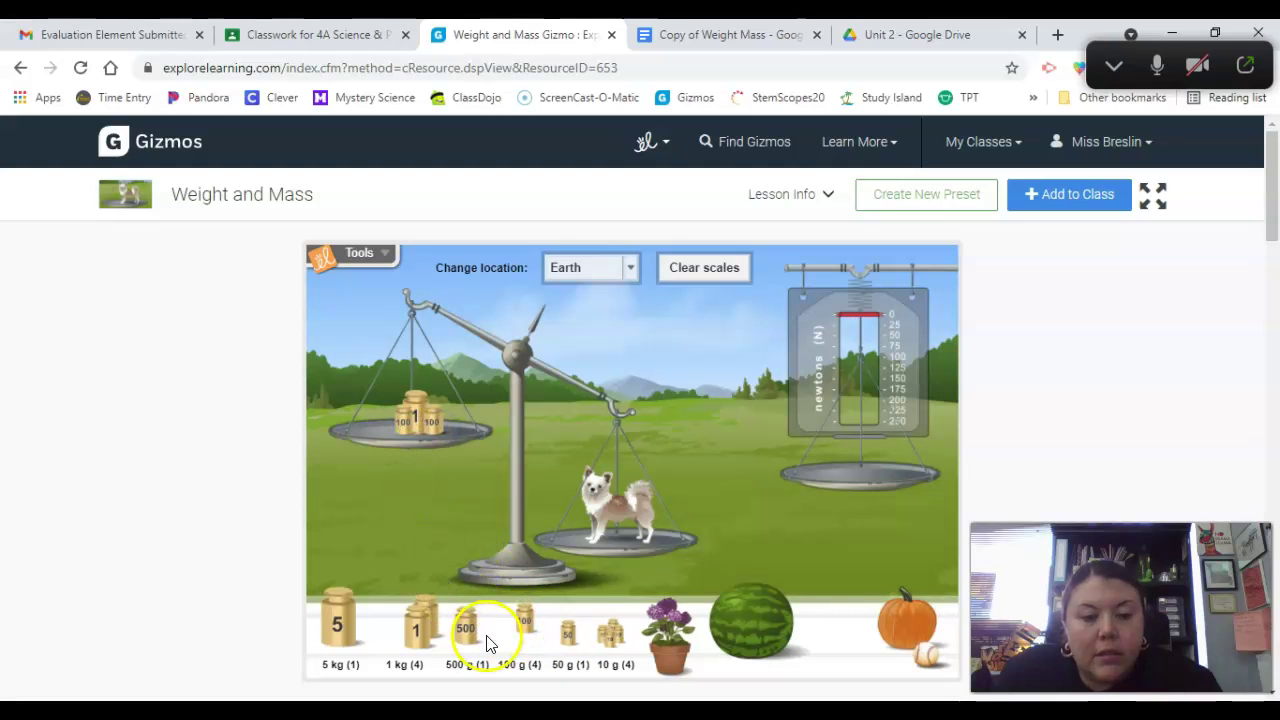
pyautogui.moveTo(523, 614); pyautogui.dragTo(426, 437)
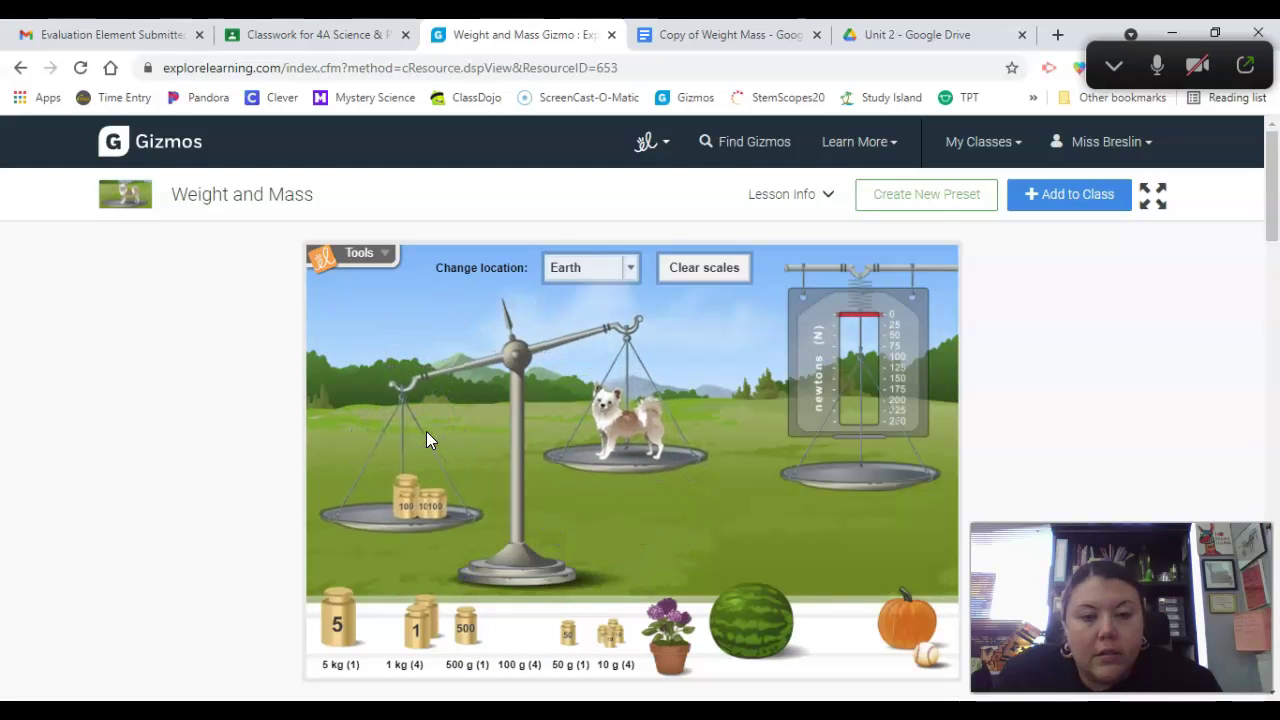
pyautogui.moveTo(423, 480); pyautogui.dragTo(571, 632)
# Add 50 g and 10 g masses until level, showing 2370 g under both pans
pyautogui.moveTo(437, 428); pyautogui.dragTo(441, 421)
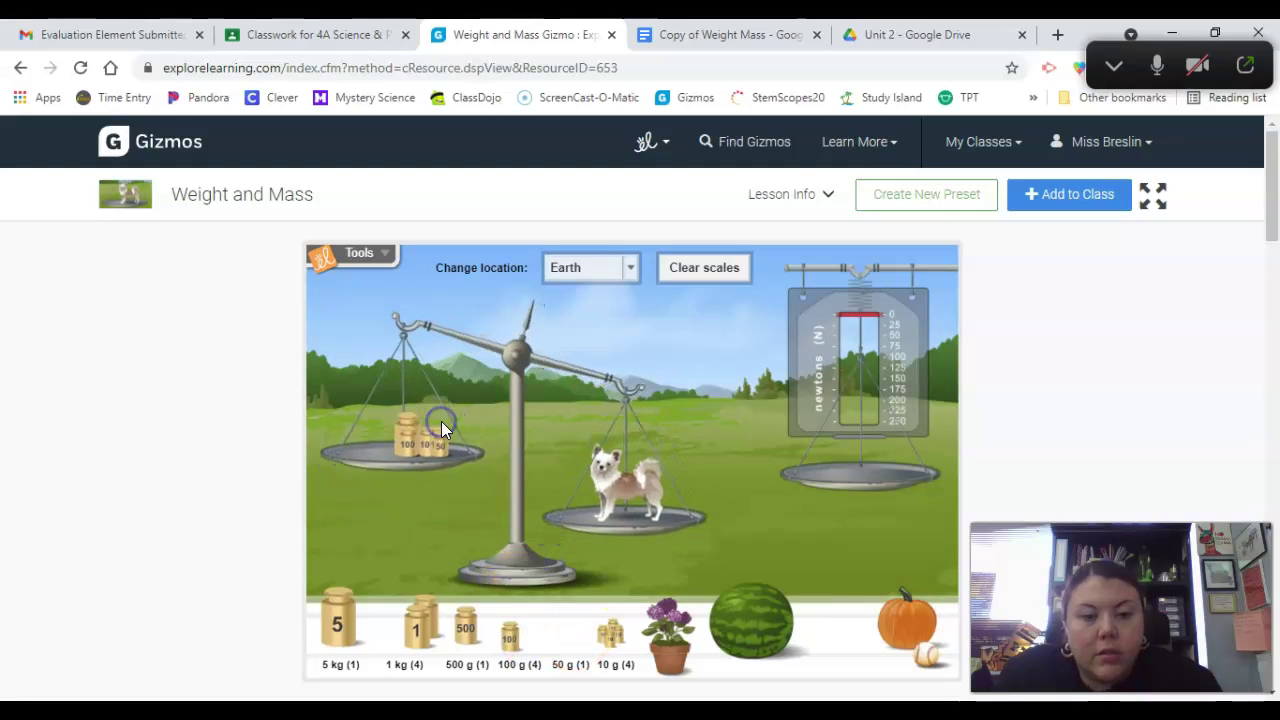
pyautogui.moveTo(588, 635); pyautogui.dragTo(559, 557)
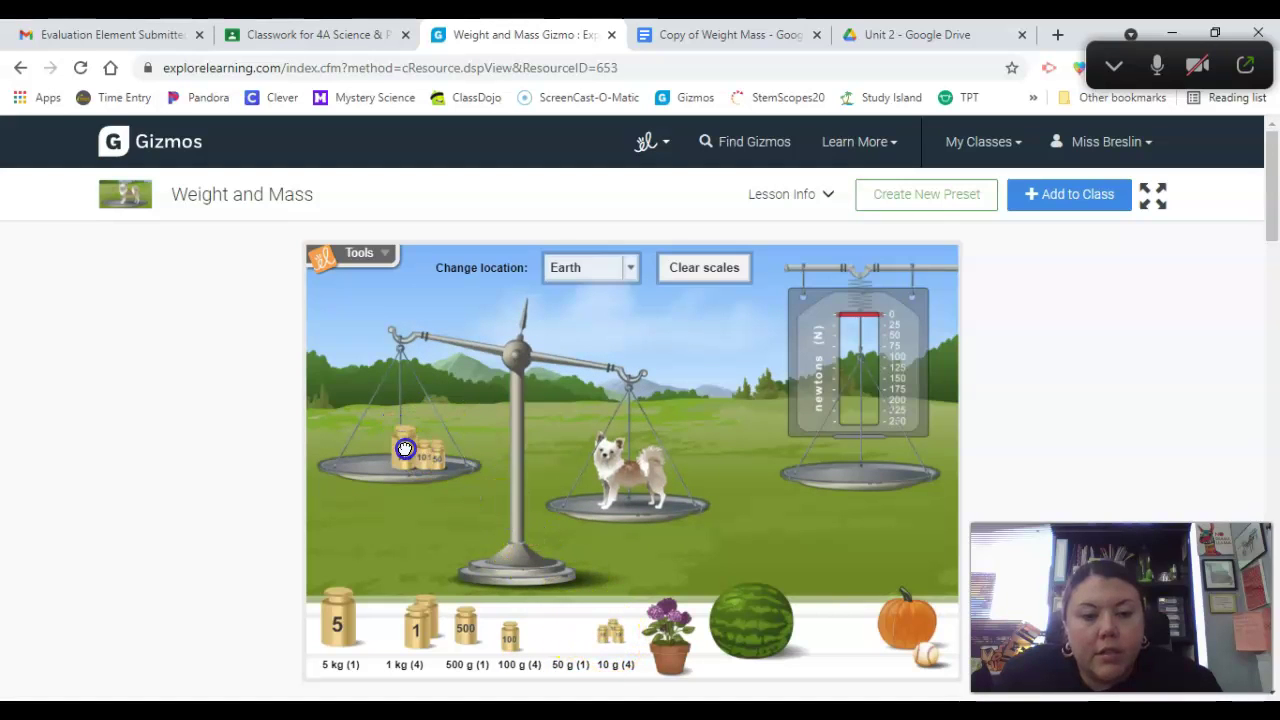
pyautogui.moveTo(405, 449); pyautogui.dragTo(405, 450)
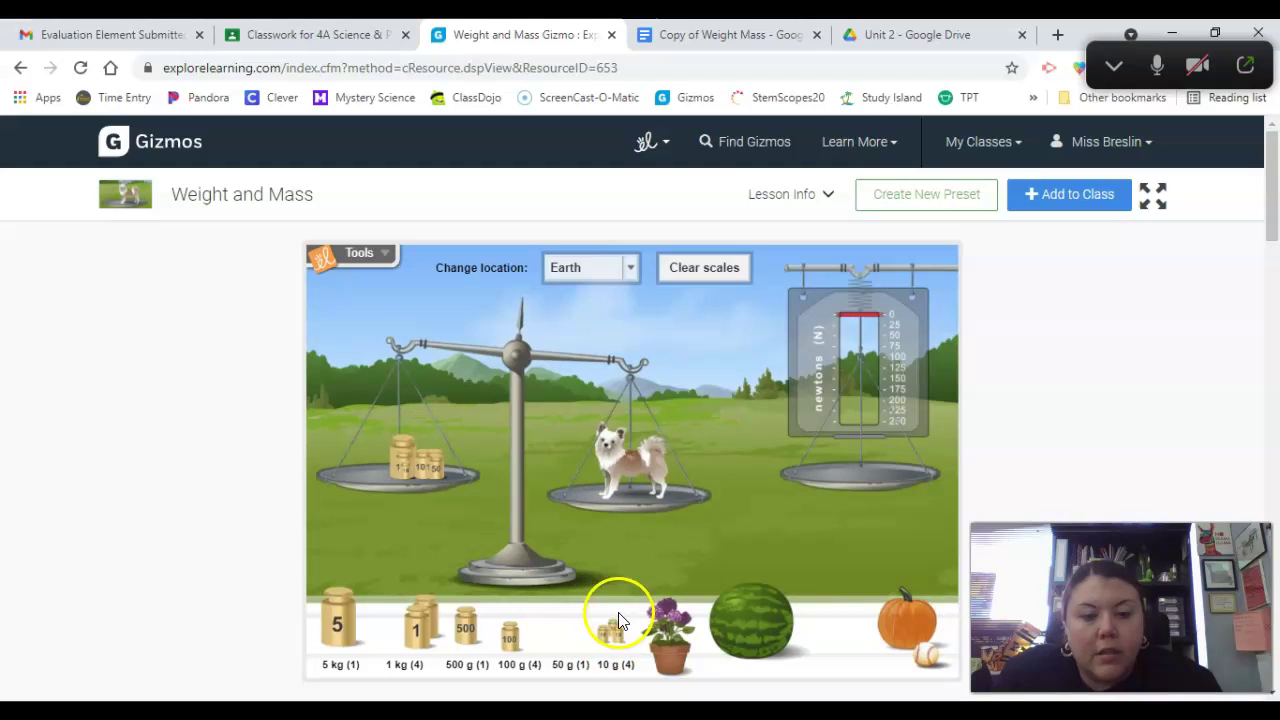
pyautogui.moveTo(618, 621); pyautogui.dragTo(418, 470)
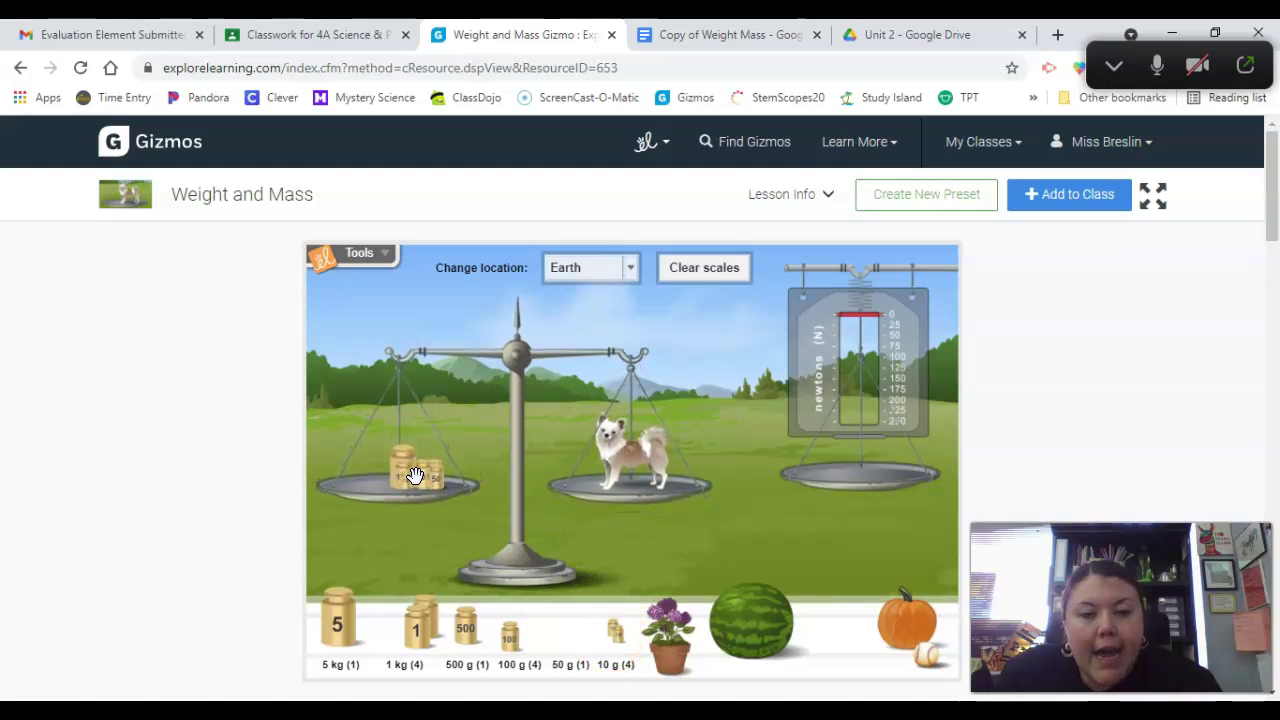
pyautogui.click(515, 355)
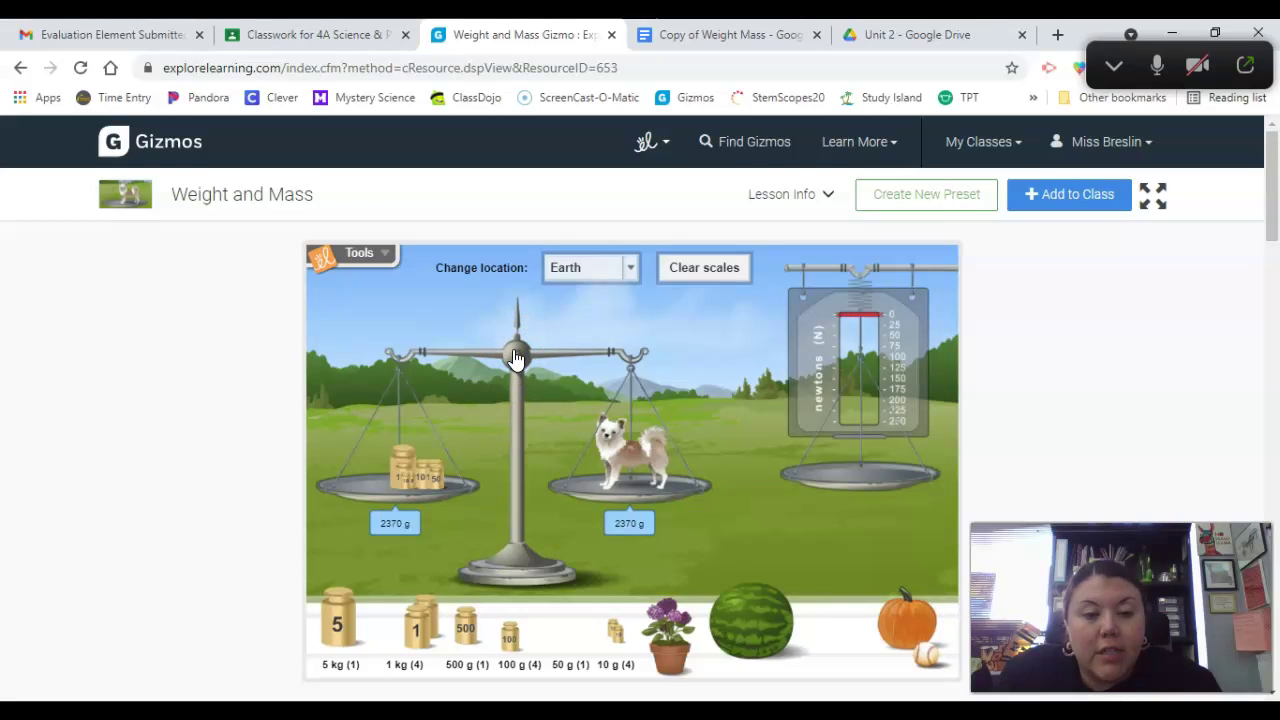
# Enter 2370g as the dog's mass in question 4's answer box, then scroll to Activity A
pyautogui.click(684, 42)
pyautogui.click(463, 566)
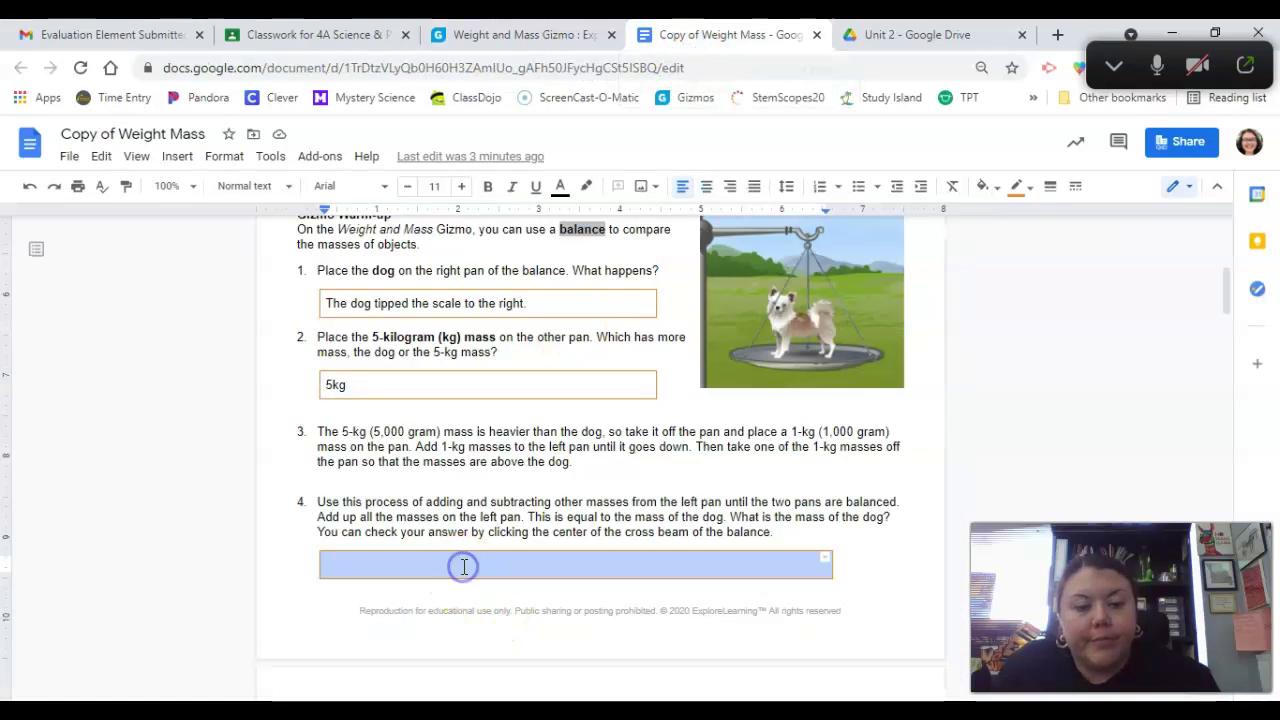
pyautogui.click(463, 566)
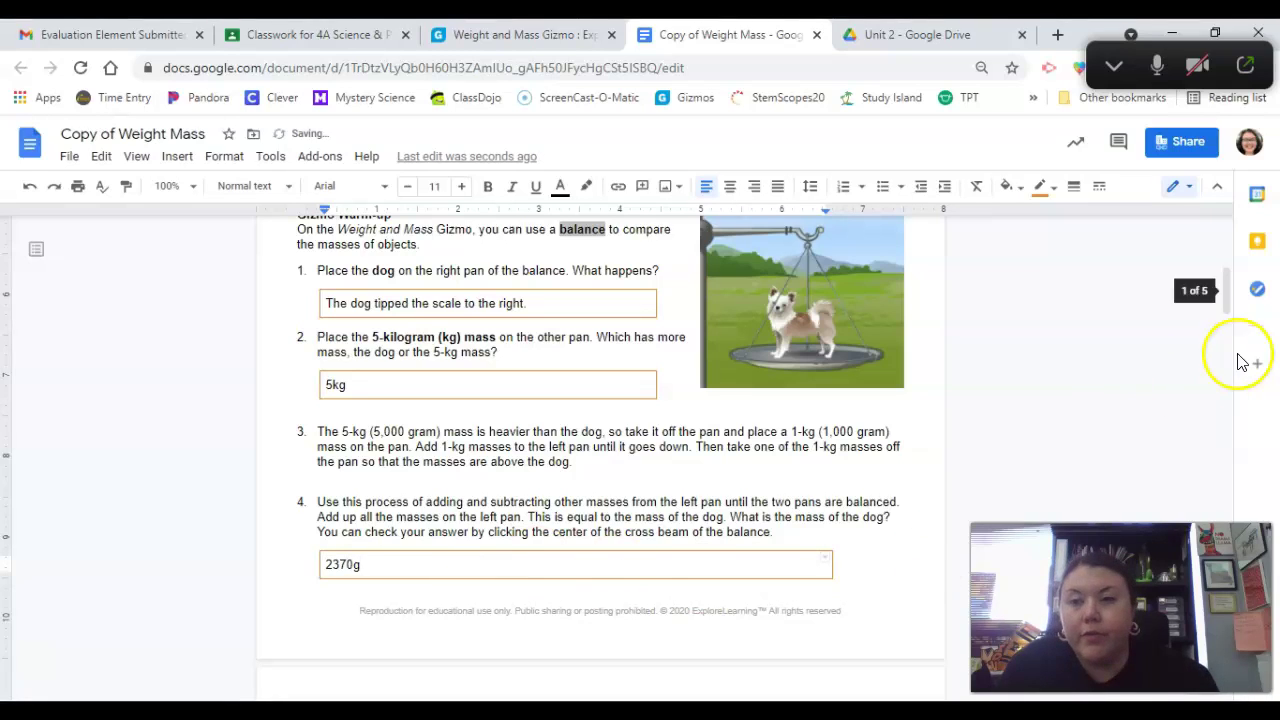
pyautogui.moveTo(1223, 284)
pyautogui.mouseDown()
pyautogui.moveTo(1218, 303)
pyautogui.moveTo(1244, 288)
pyautogui.mouseUp()
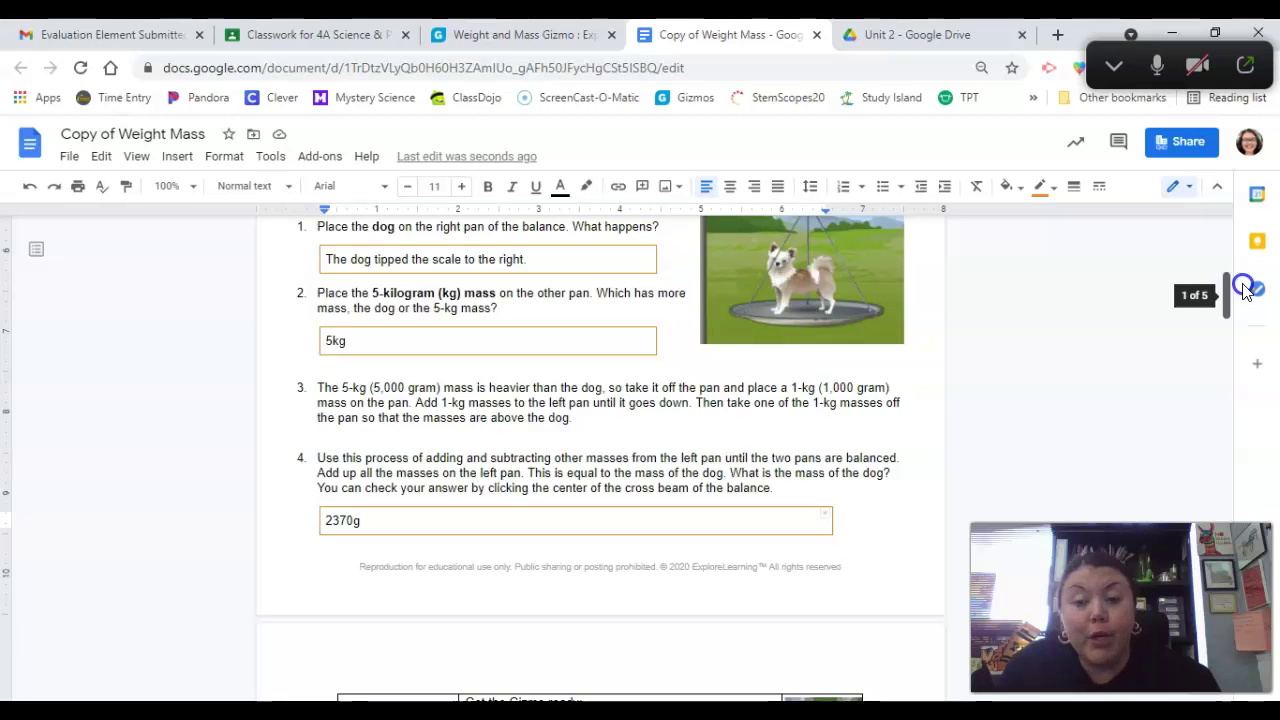
pyautogui.moveTo(1245, 290); pyautogui.dragTo(1228, 340)
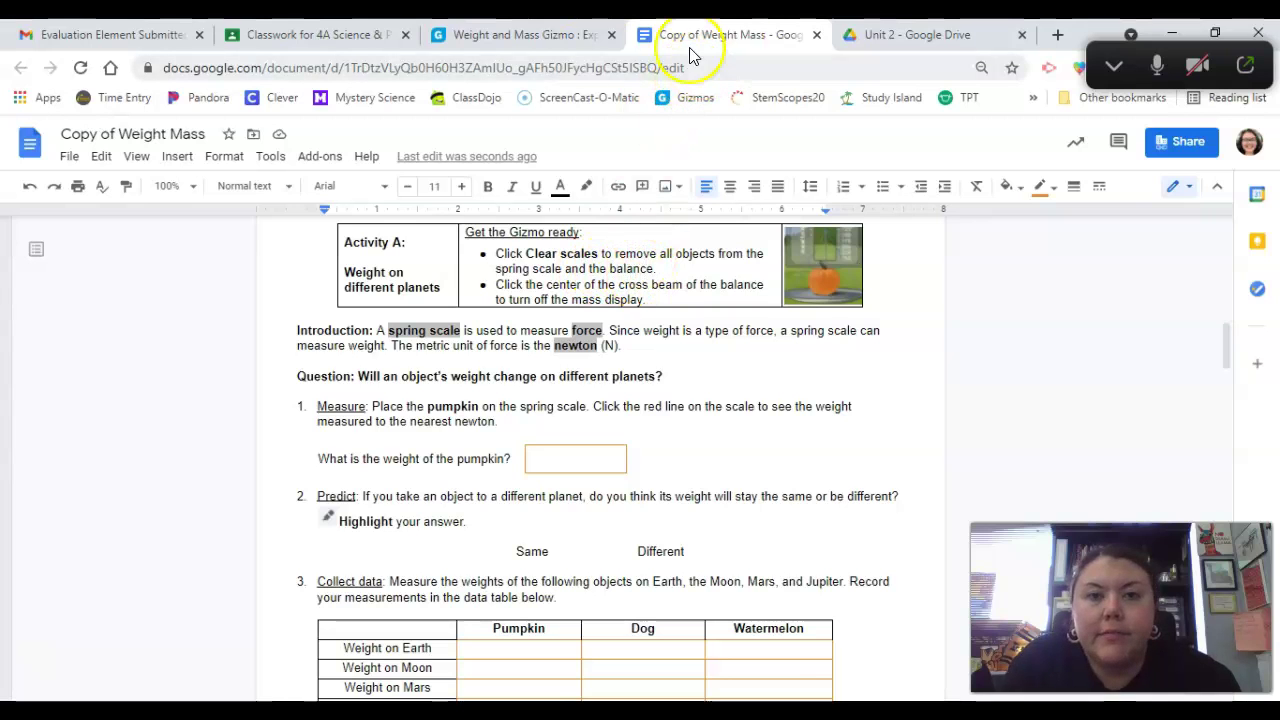
# Clear everything off the Gizmo's balance and spring scale
pyautogui.click(555, 34)
pyautogui.click(704, 268)
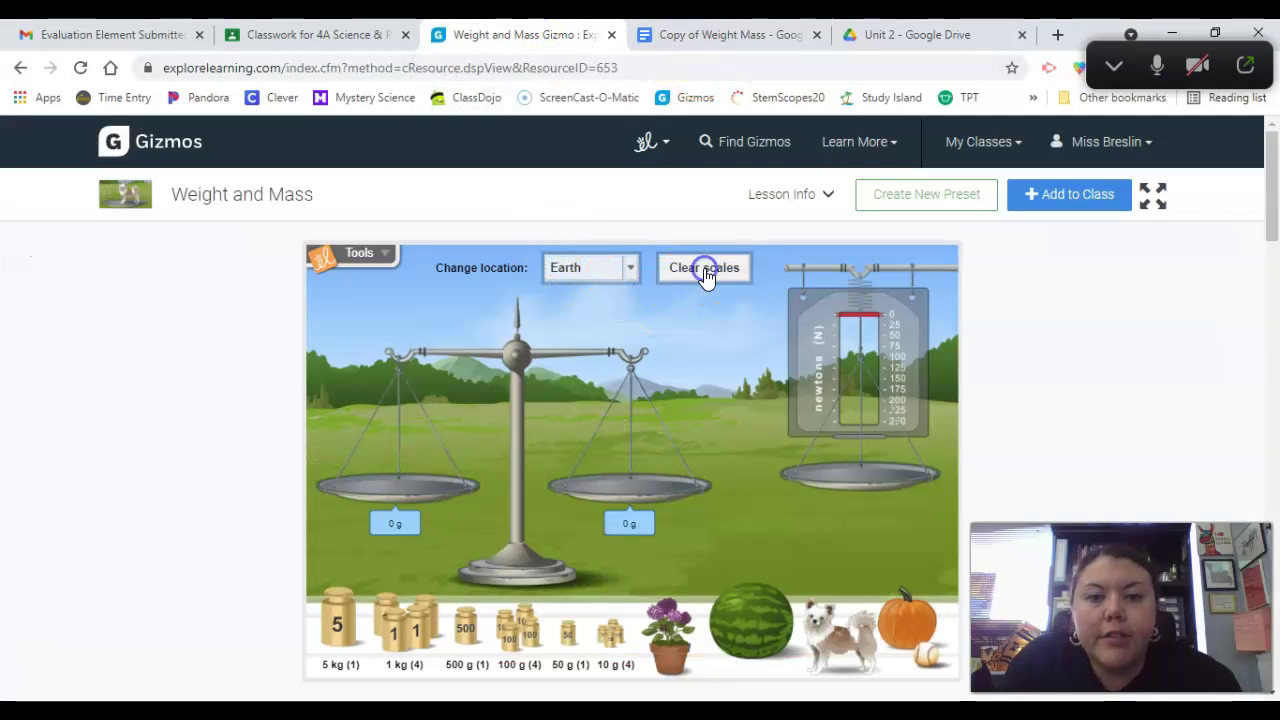
pyautogui.click(712, 36)
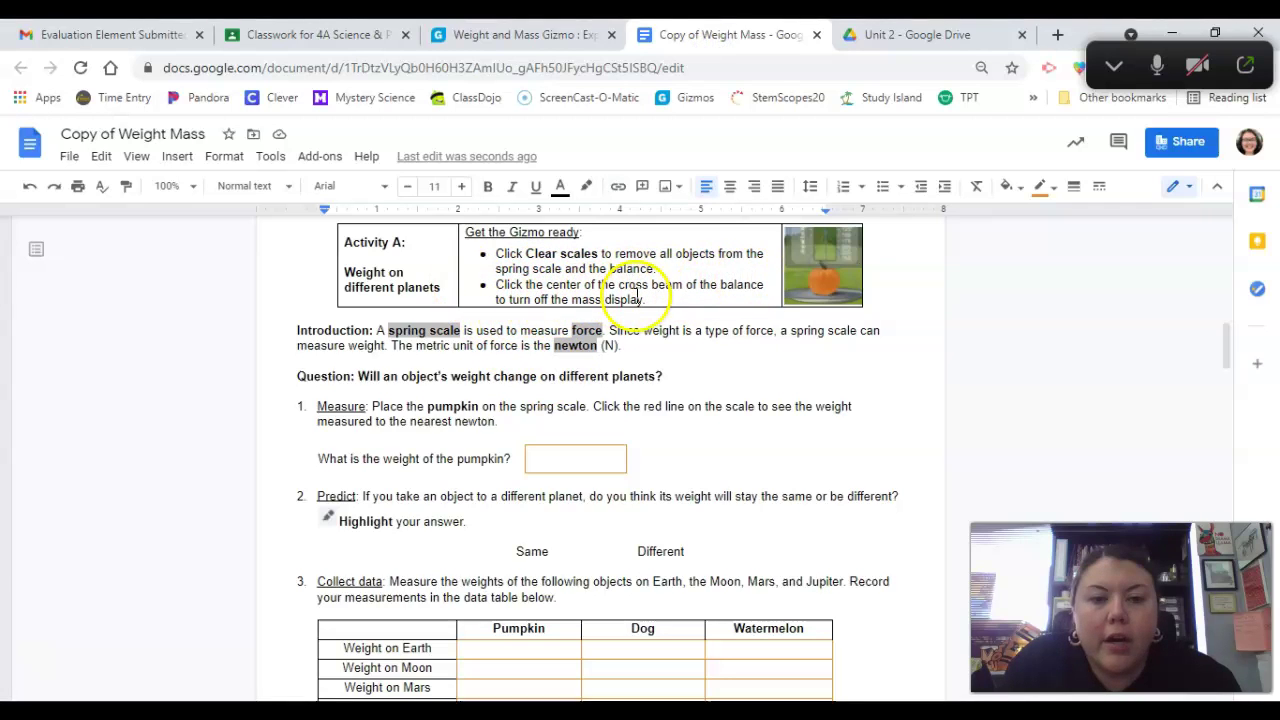
# Turn off the balance's mass display in the Gizmo and return to the worksheet
pyautogui.click(519, 36)
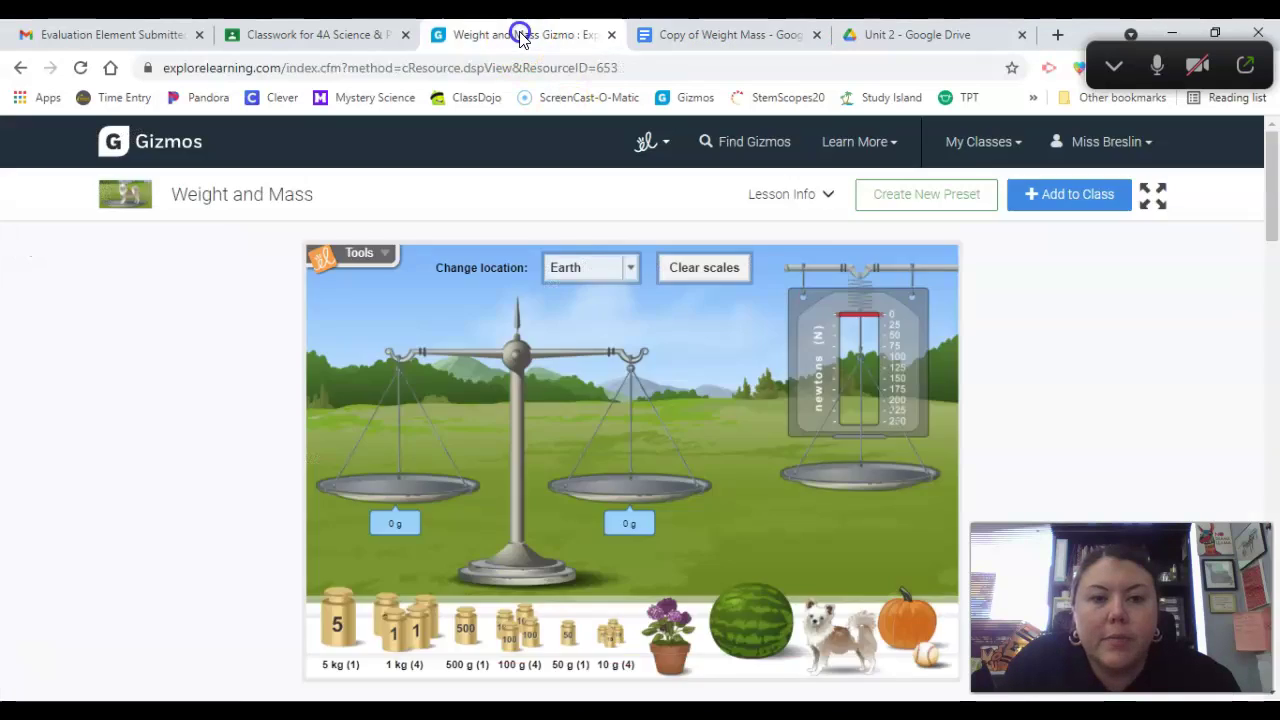
pyautogui.click(515, 364)
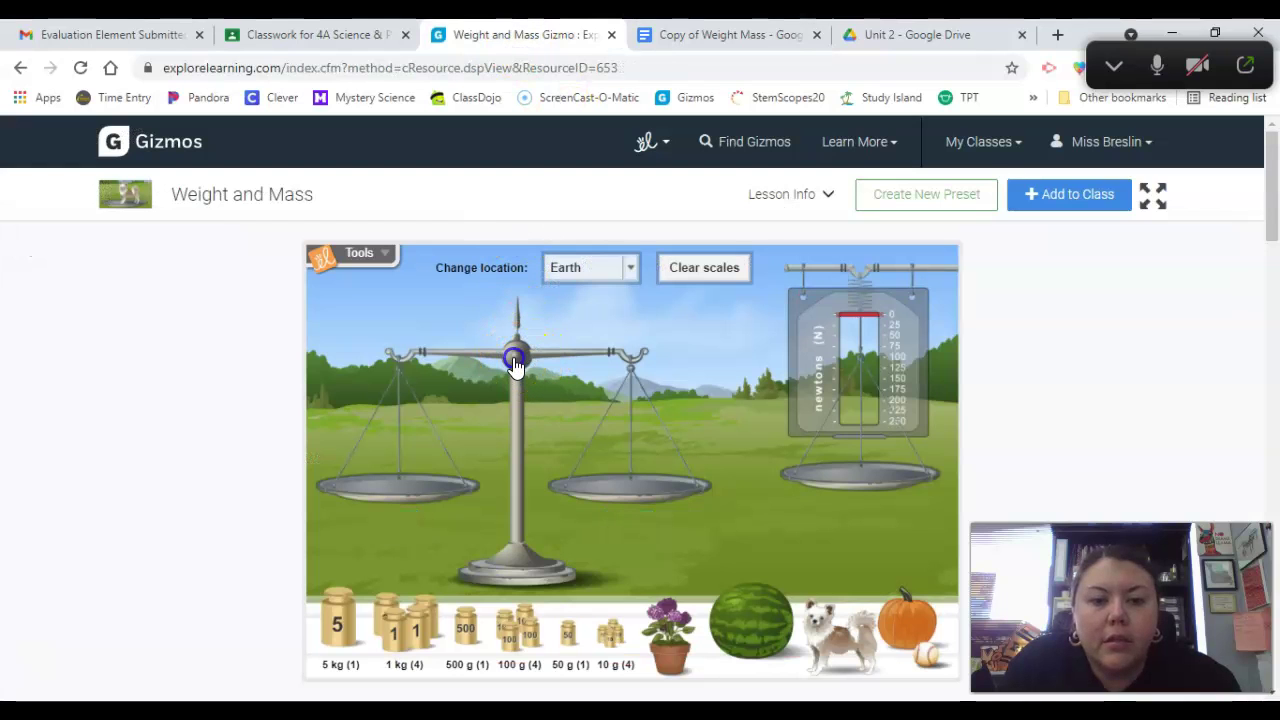
pyautogui.click(710, 40)
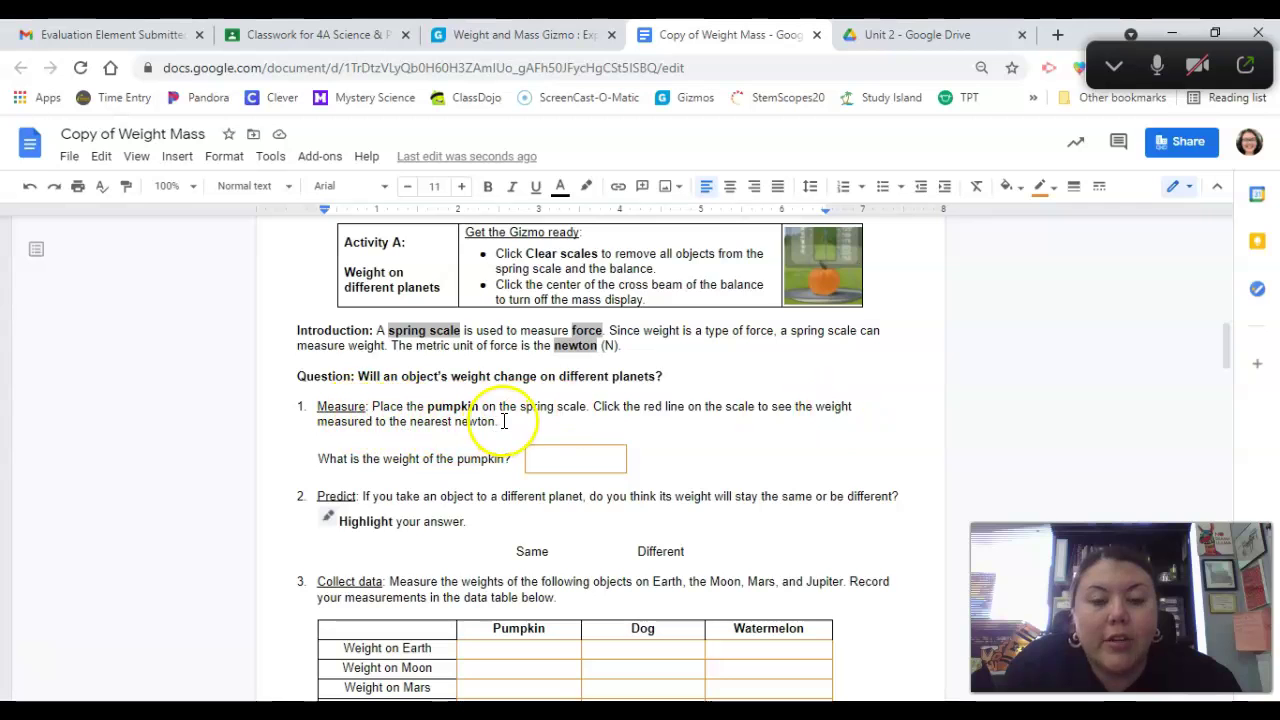
# Weigh the pumpkin on the spring scale (30.0 N), then place the cursor in the worksheet's pumpkin weight box
pyautogui.click(557, 34)
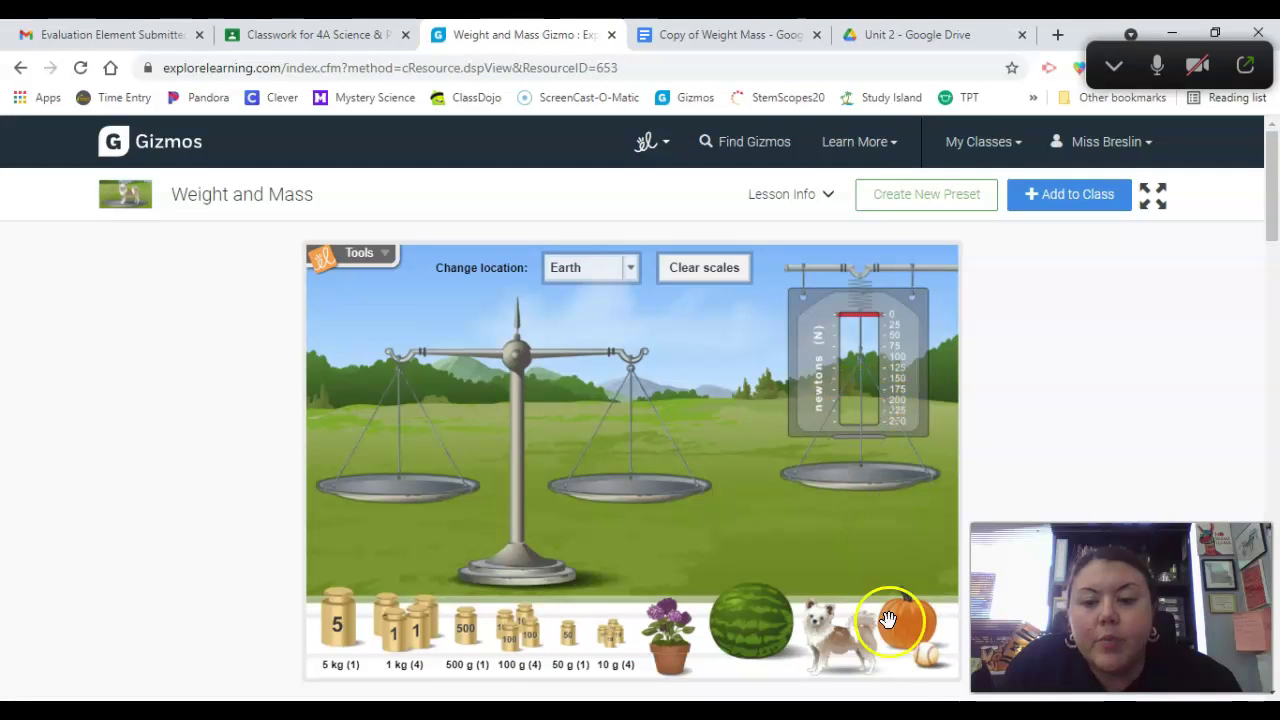
pyautogui.moveTo(906, 632); pyautogui.dragTo(858, 465)
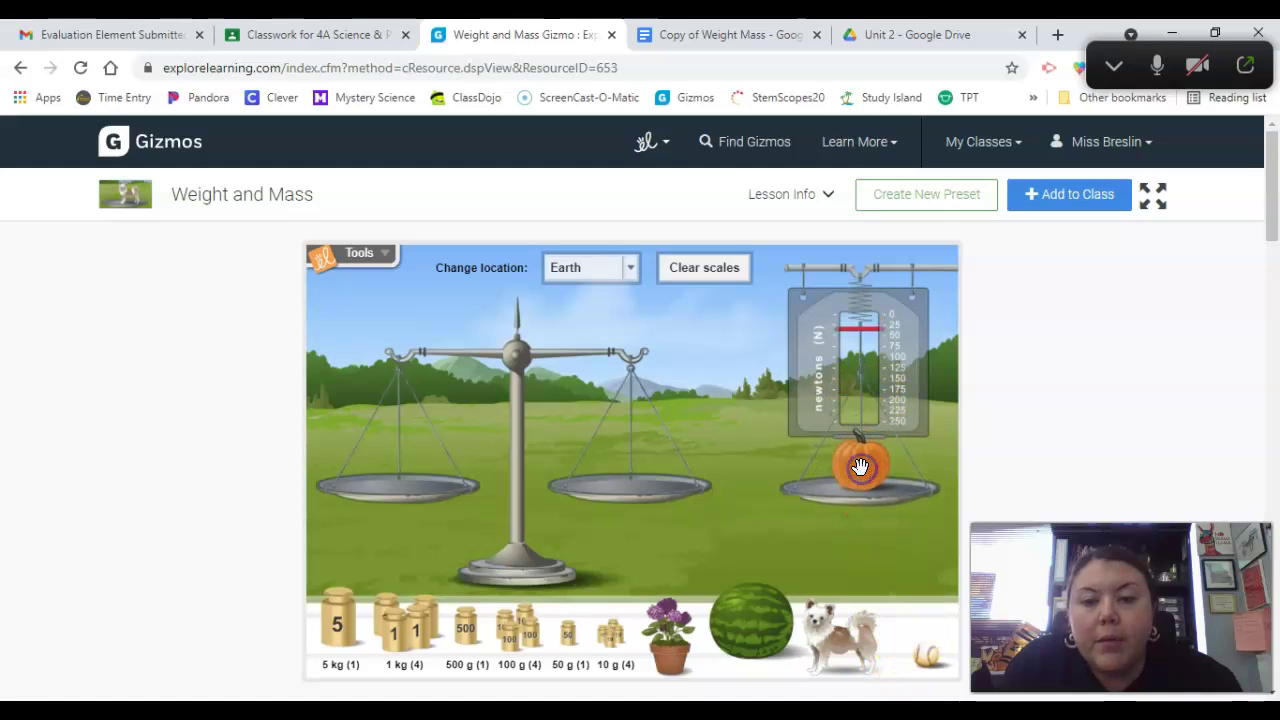
pyautogui.click(855, 335)
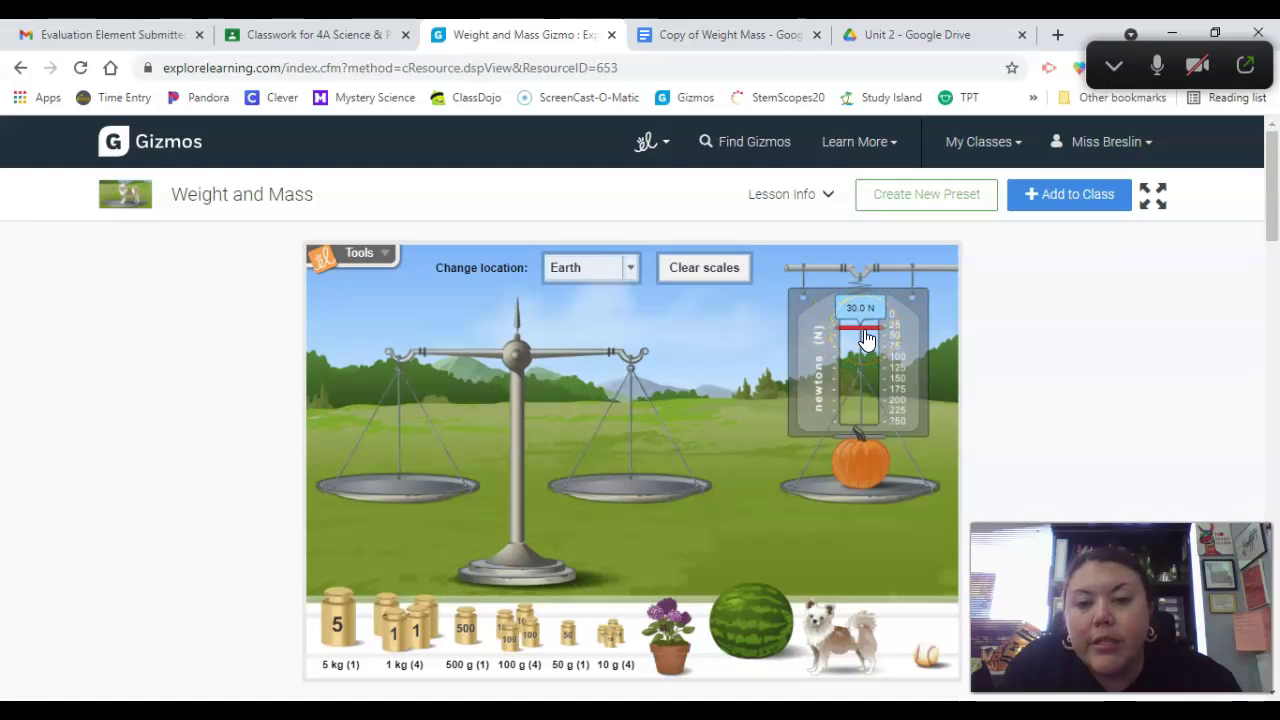
pyautogui.click(700, 38)
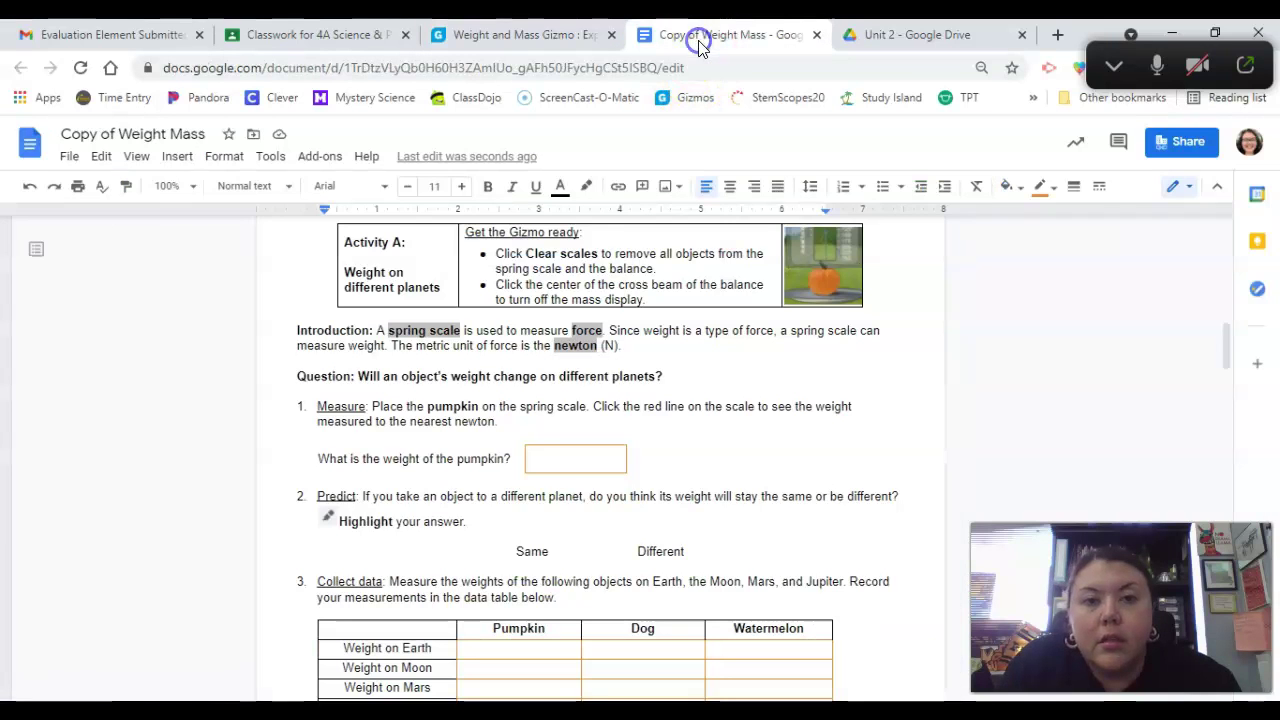
pyautogui.click(535, 458)
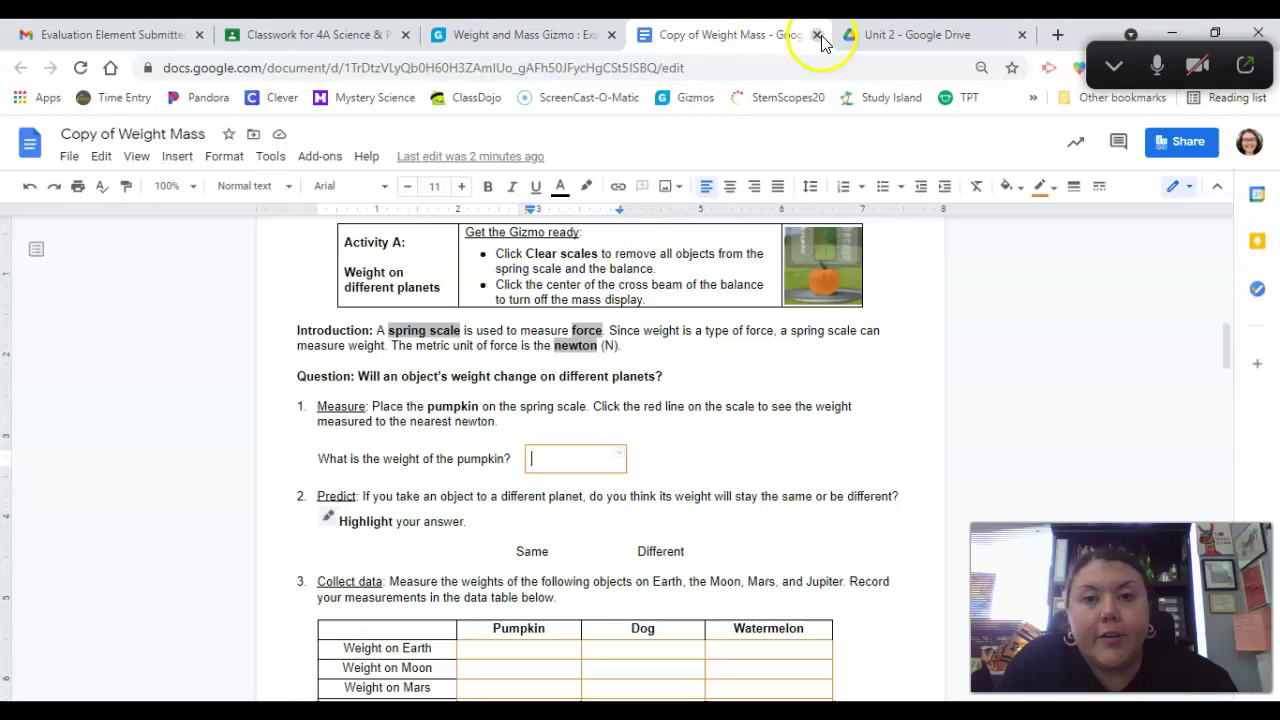
pyautogui.moveTo(1223, 343); pyautogui.dragTo(1204, 542)
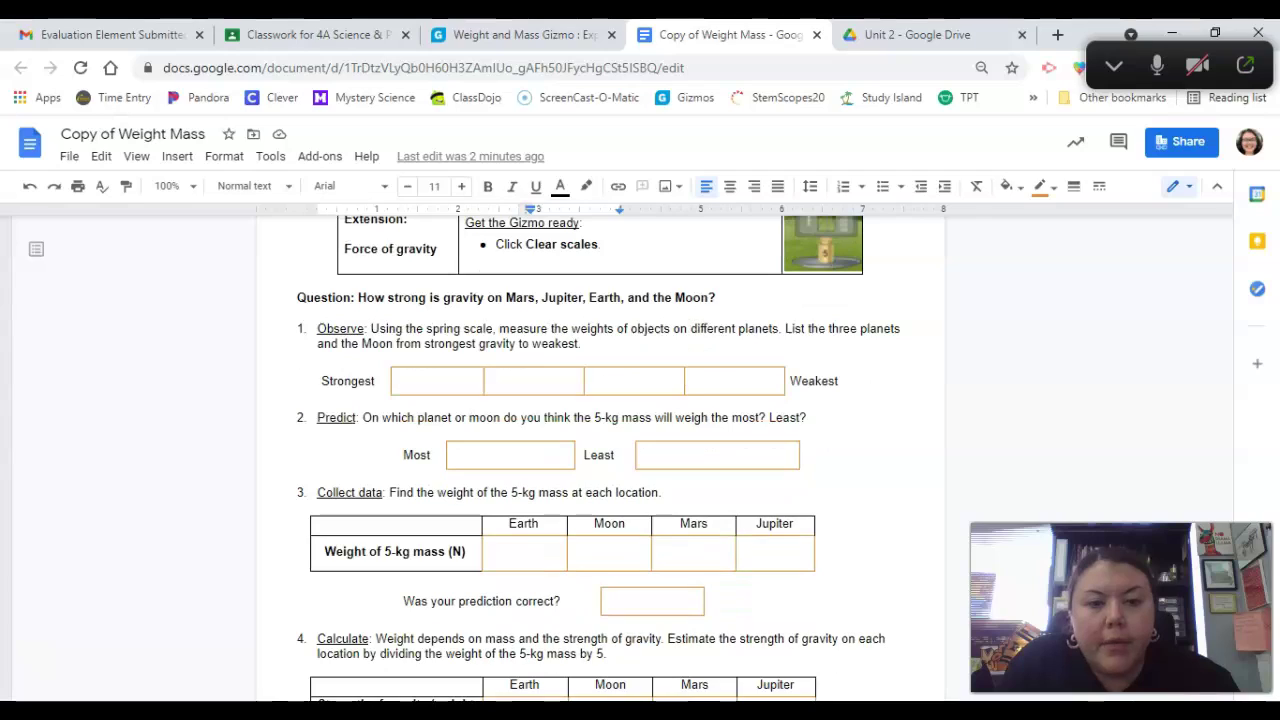
pyautogui.moveTo(1204, 542); pyautogui.dragTo(1205, 240)
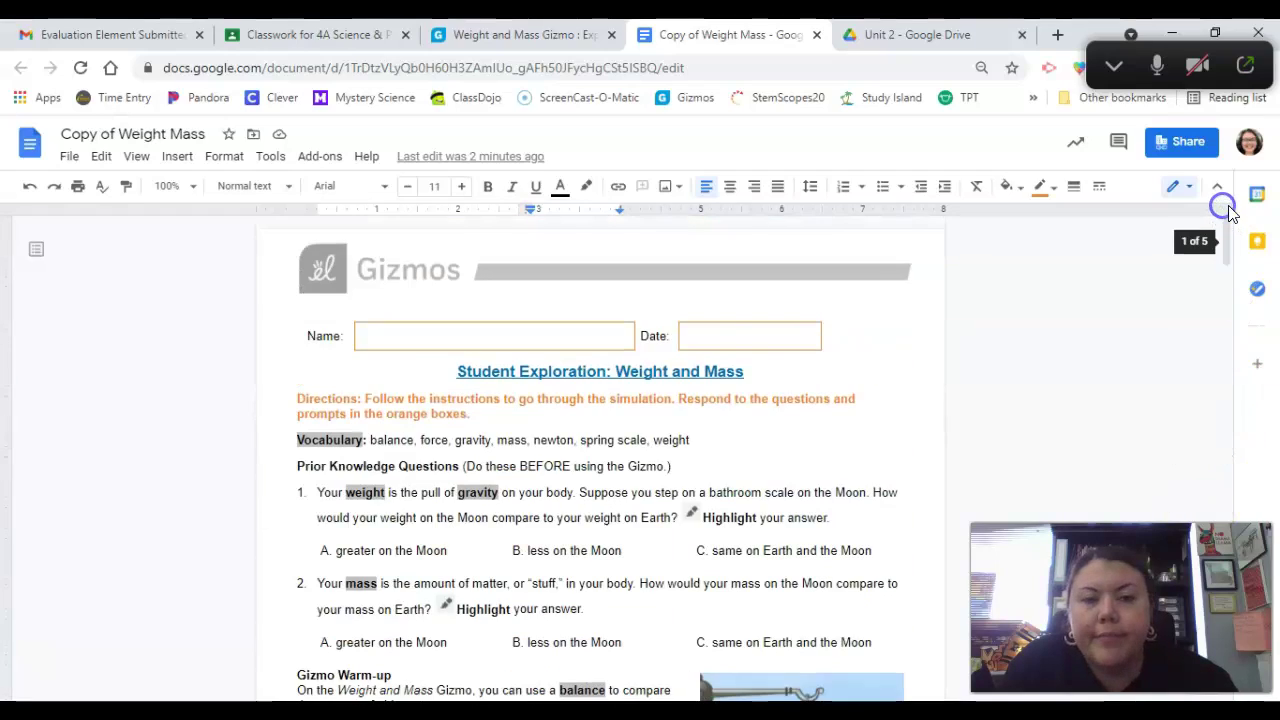